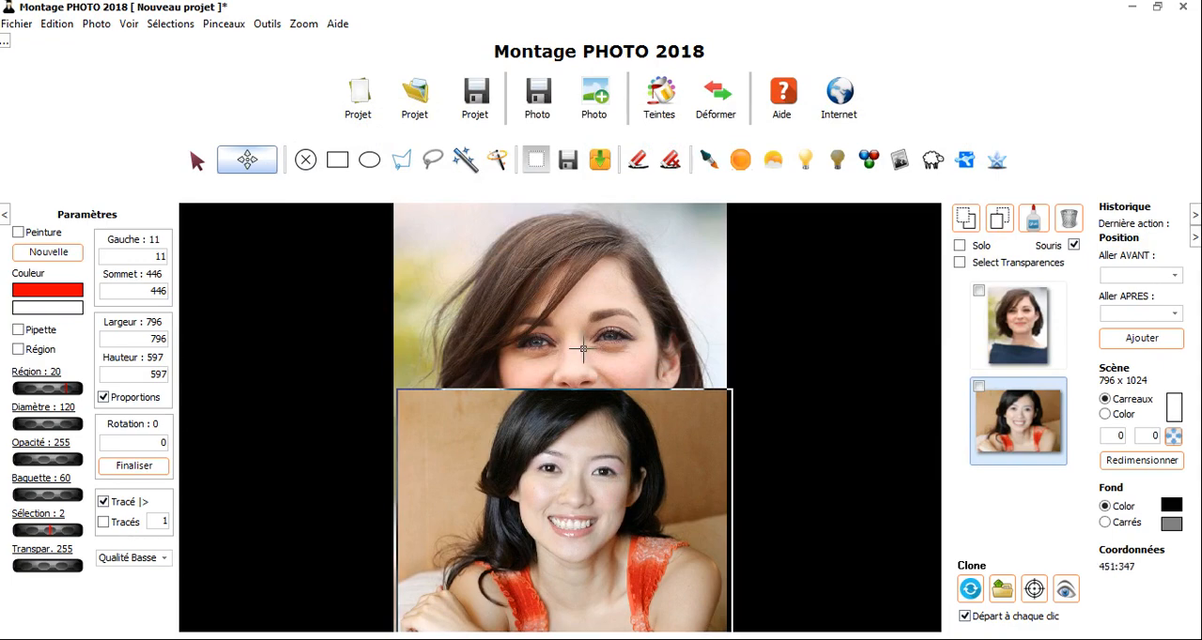
- Move the smiling woman's photo up over the portrait's face and send it behind the portrait
drag(581, 462, 584, 325)
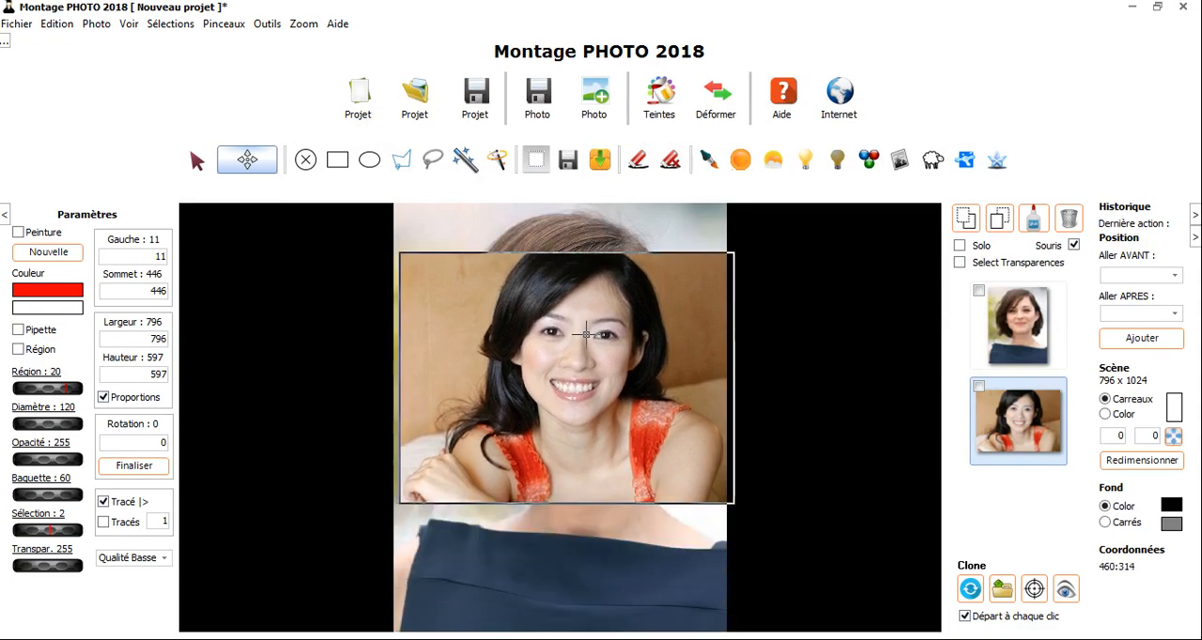
click(964, 219)
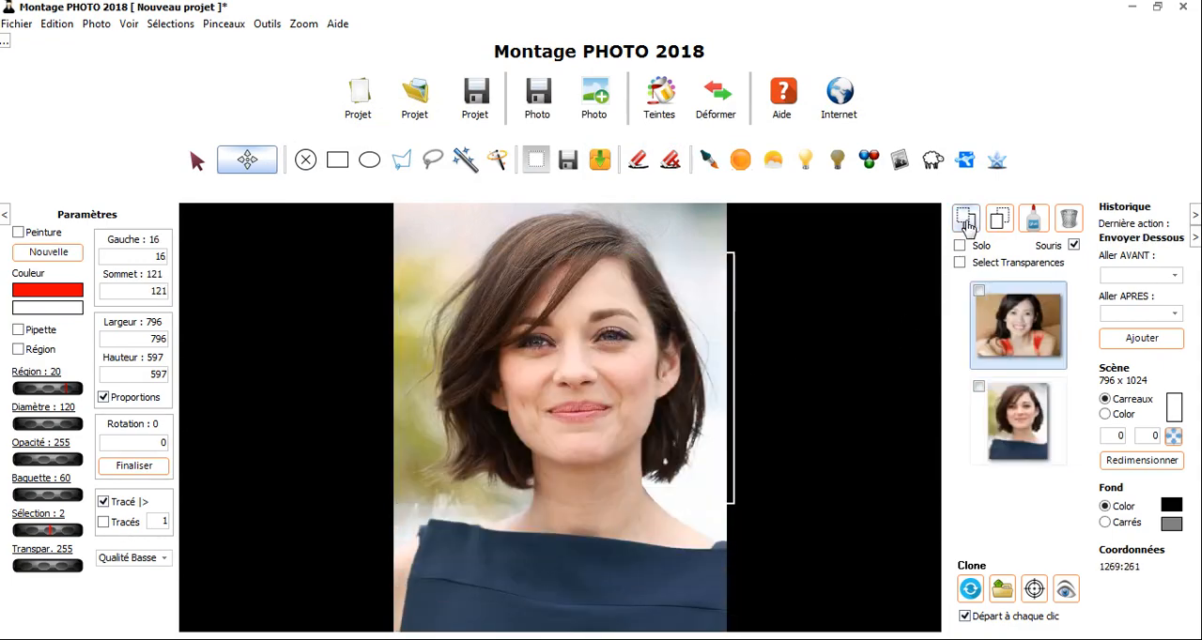
- Select the short-haired portrait and lower its transparency value to 142 so both faces show through
click(1011, 436)
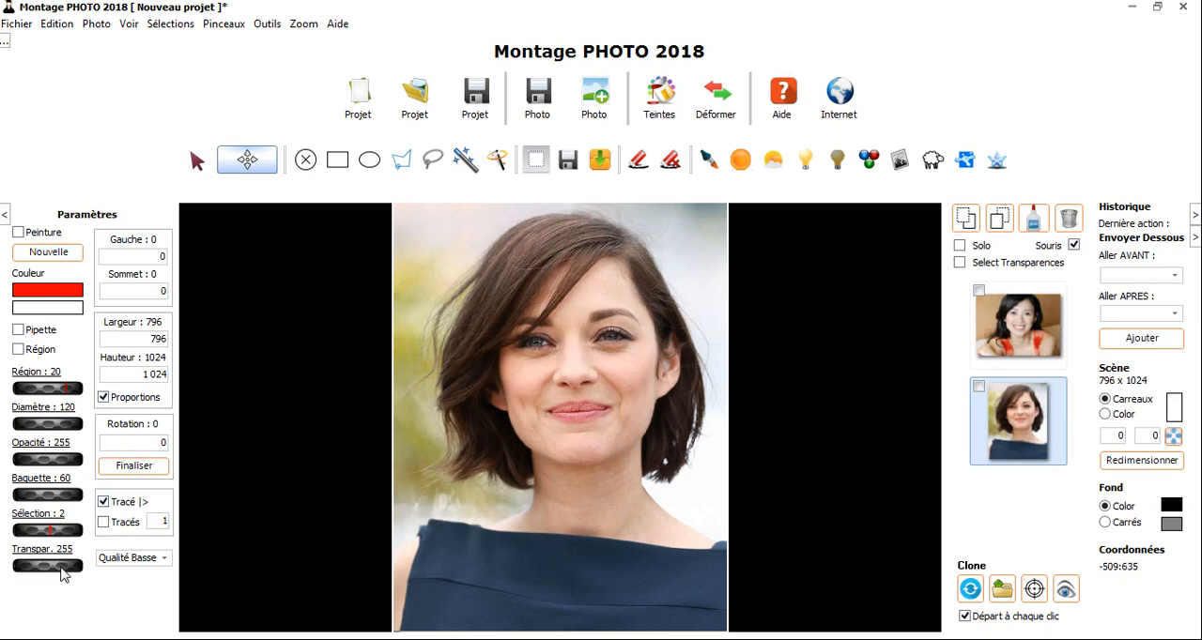
drag(64, 575, 22, 563)
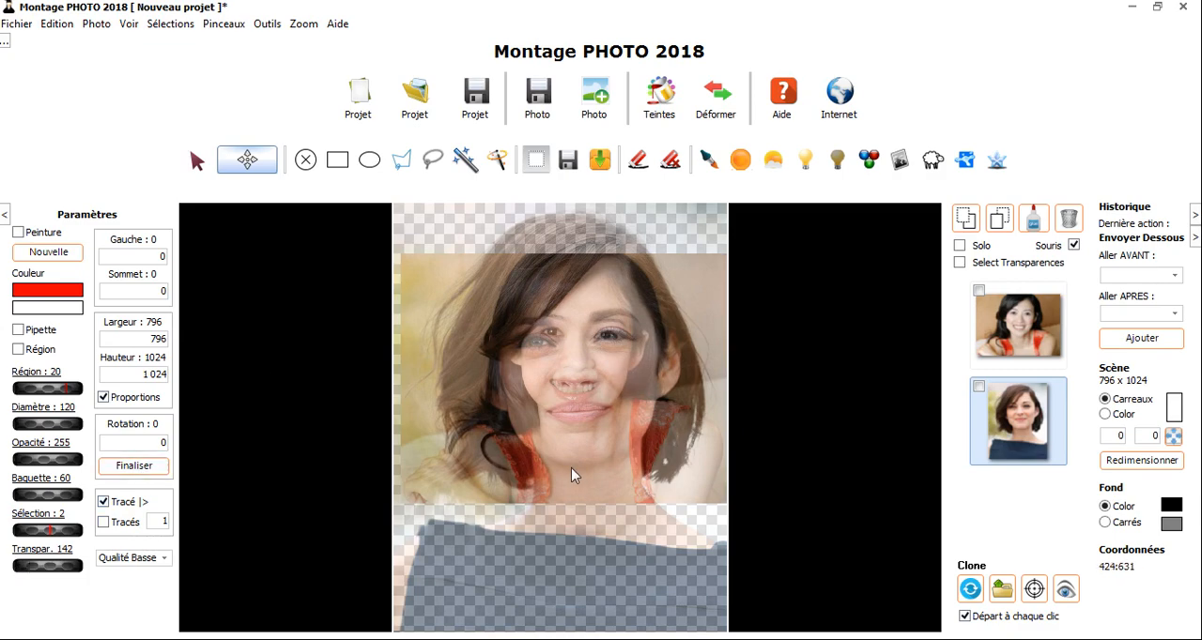
scroll(578, 460, up, 2)
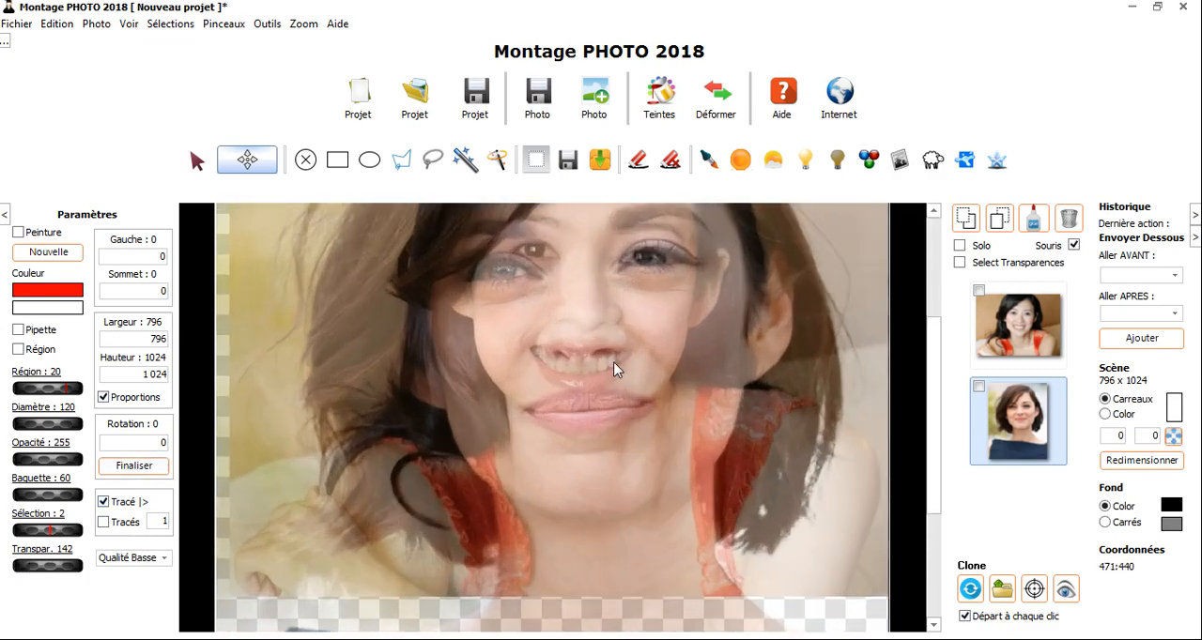
drag(615, 369, 573, 484)
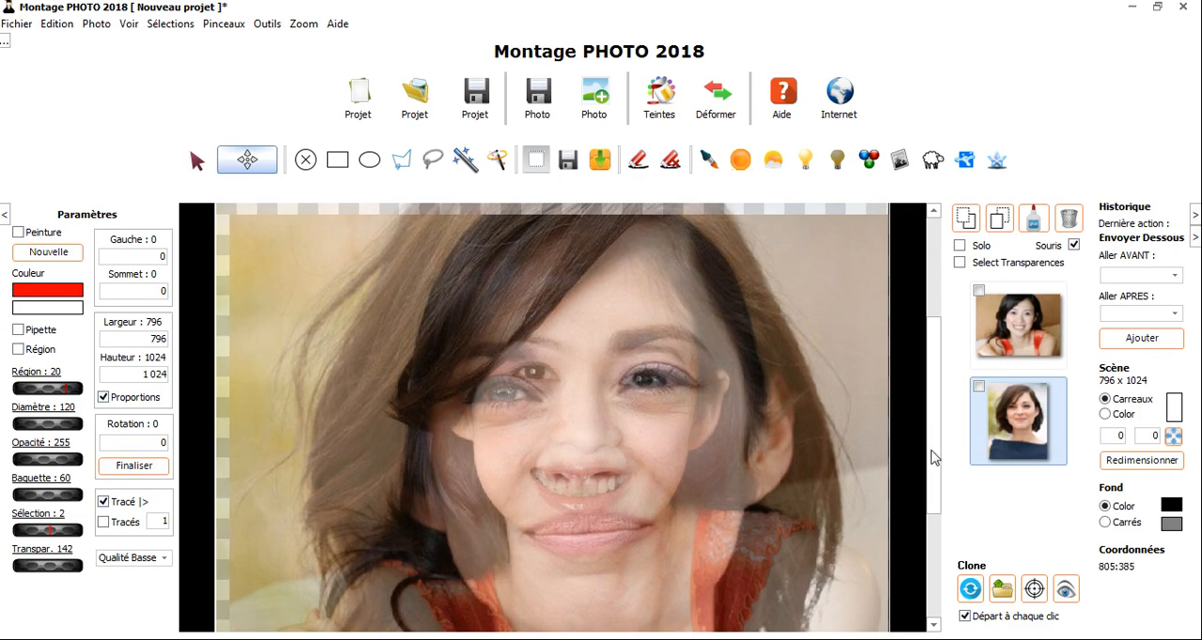
click(49, 24)
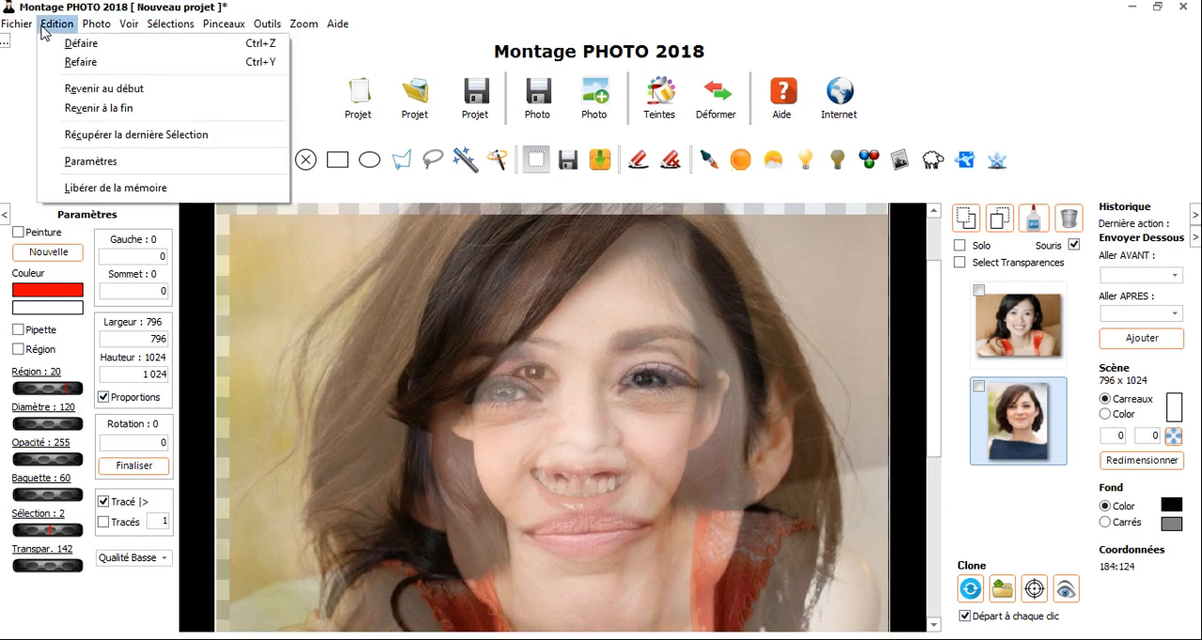
click(92, 161)
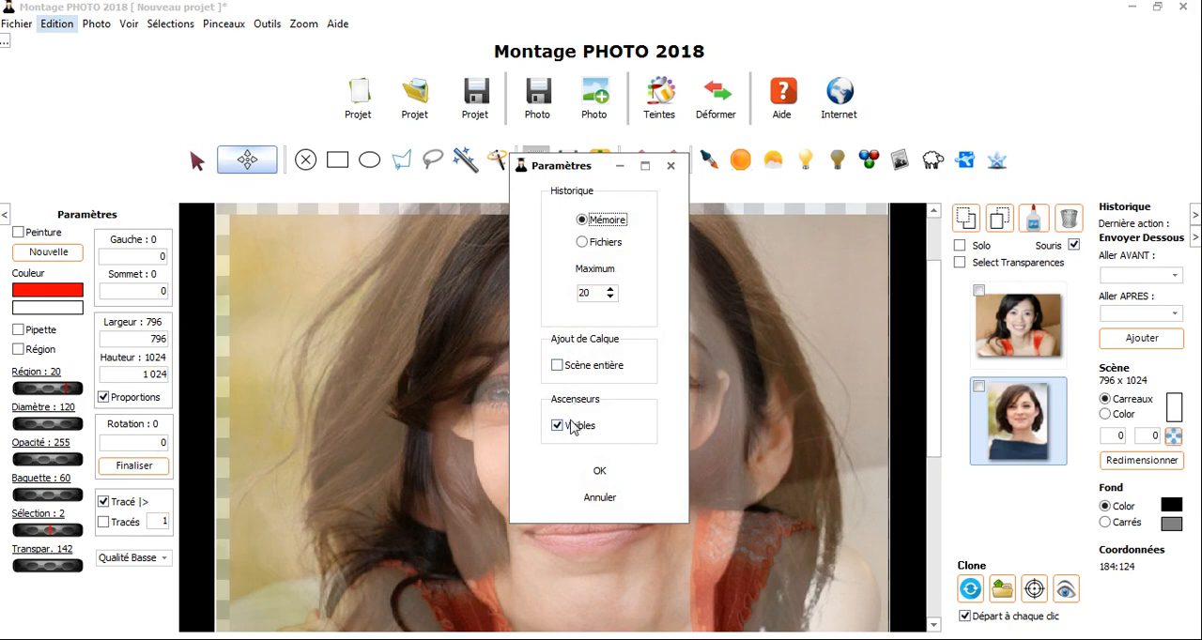
click(601, 497)
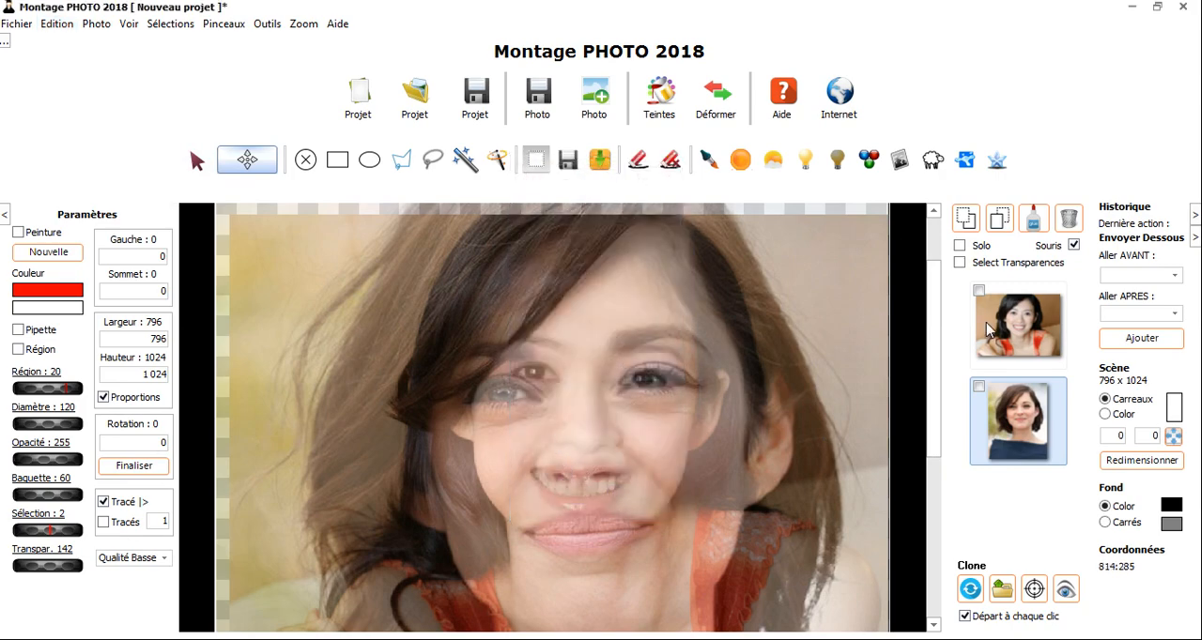
- Disable the Souris option for the layers and make the smiling woman's photo the active layer
click(1014, 316)
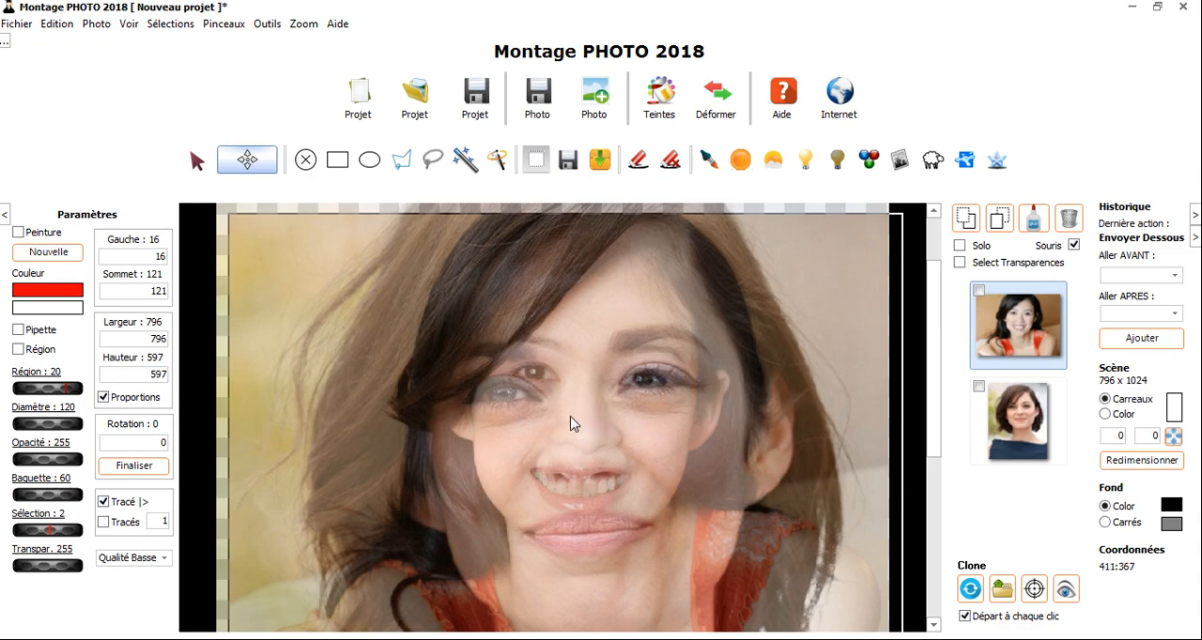
click(1074, 247)
click(1042, 430)
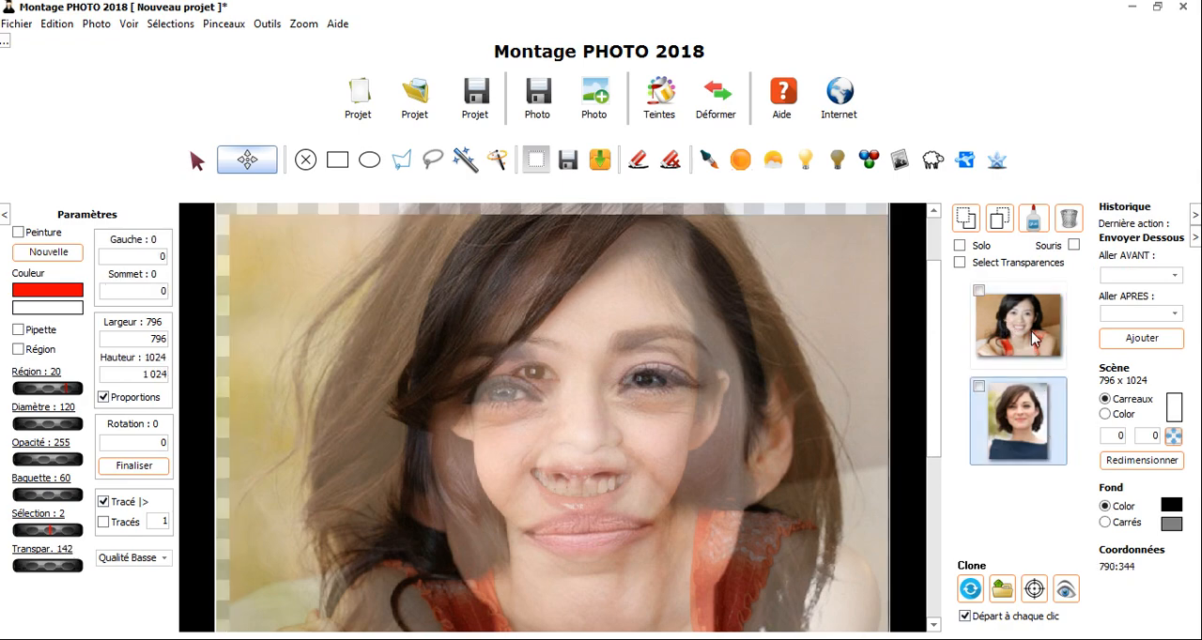
click(1031, 331)
click(1020, 400)
click(1025, 346)
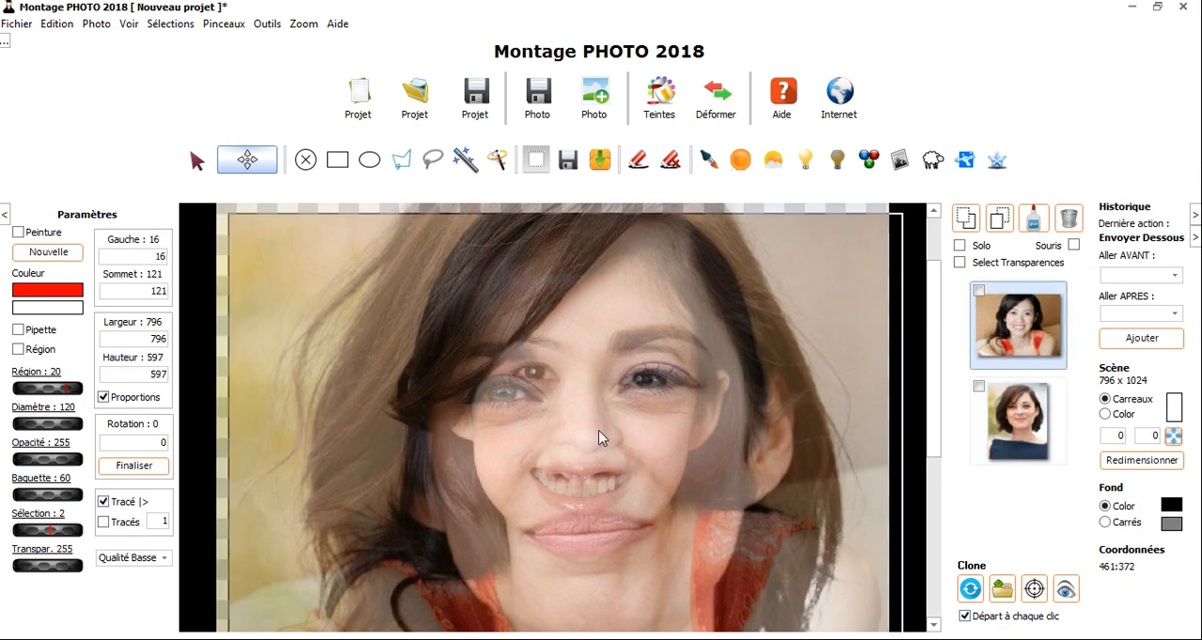
- Enlarge the smiling woman's photo proportionally to 972 × 729 and reposition it over the portrait at about -97, 23
drag(590, 438, 576, 415)
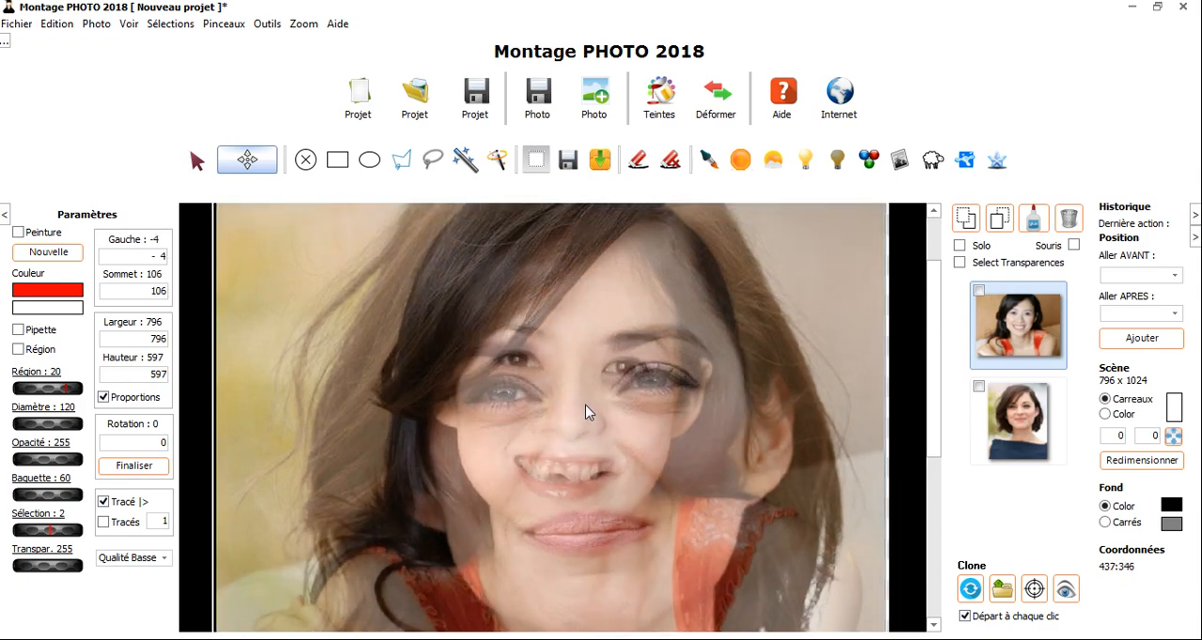
drag(585, 411, 599, 554)
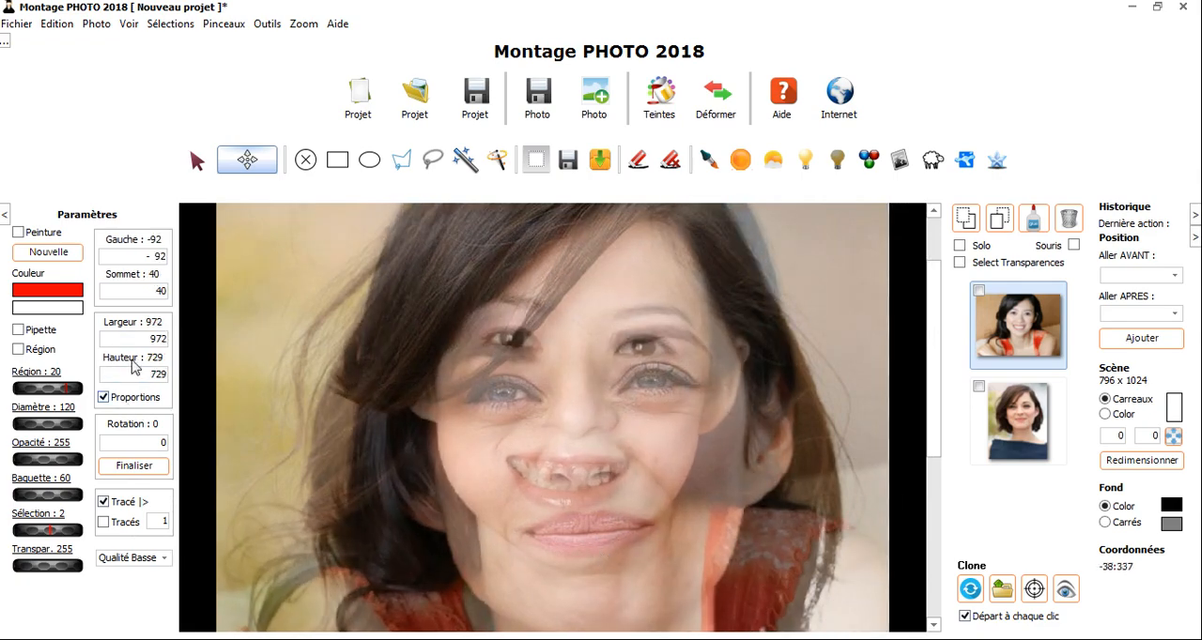
drag(573, 342, 581, 406)
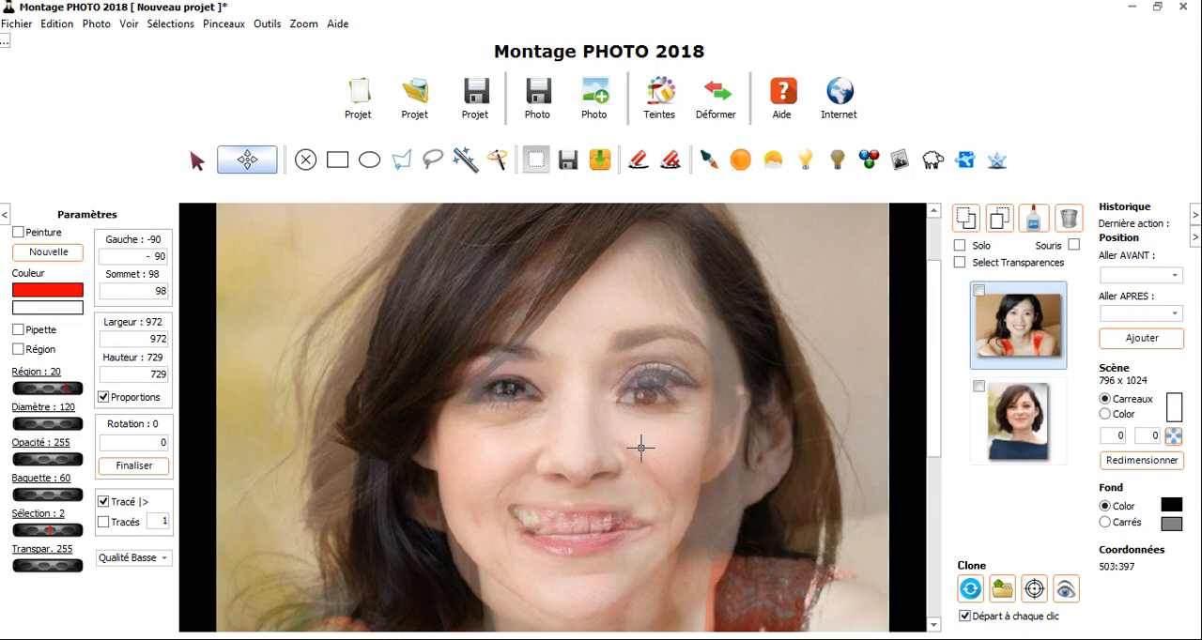
drag(585, 429, 532, 352)
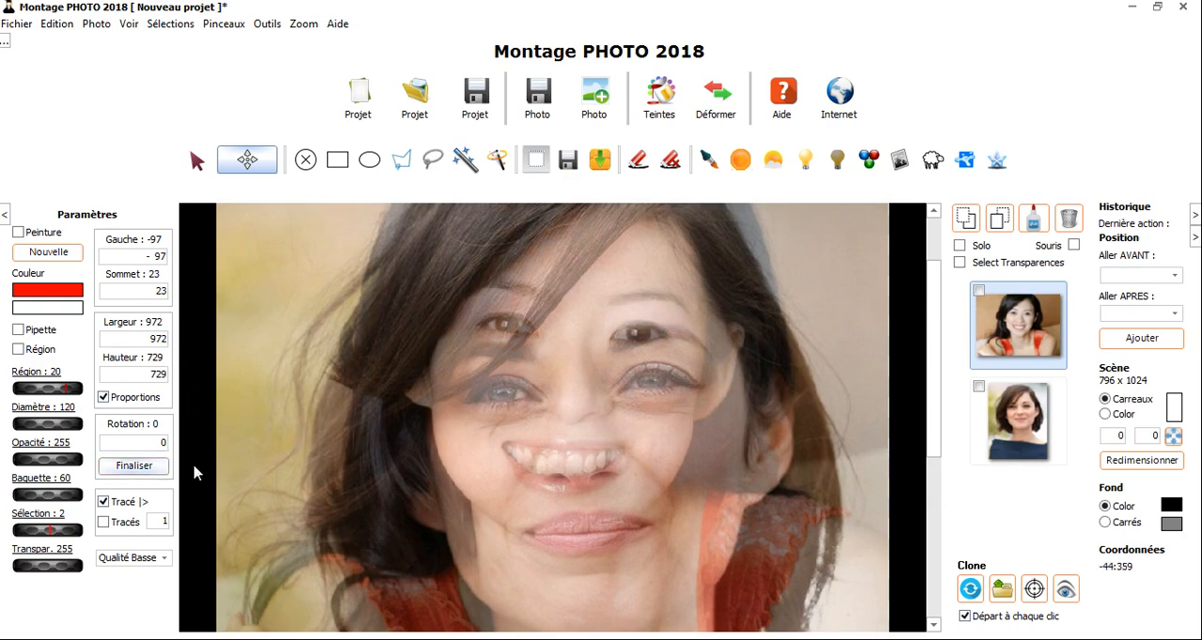
- Rotate the smiling woman's photo by 5, finalise the rotation, and align its face with the portrait's at about -106, 61
click(150, 443)
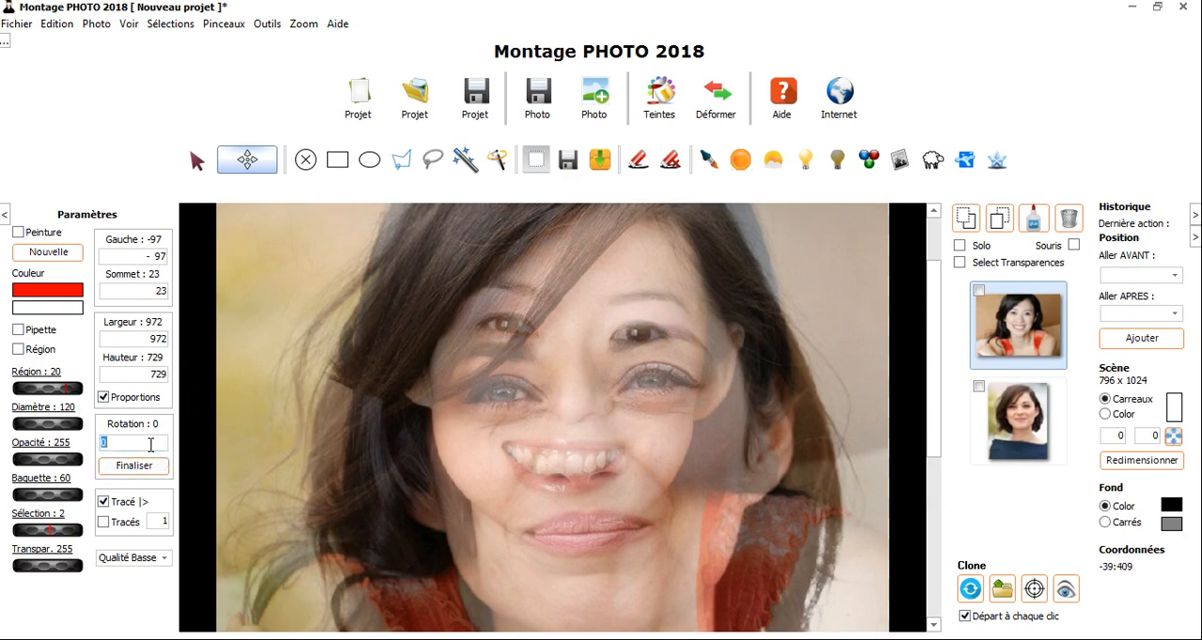
key(BackSpace)
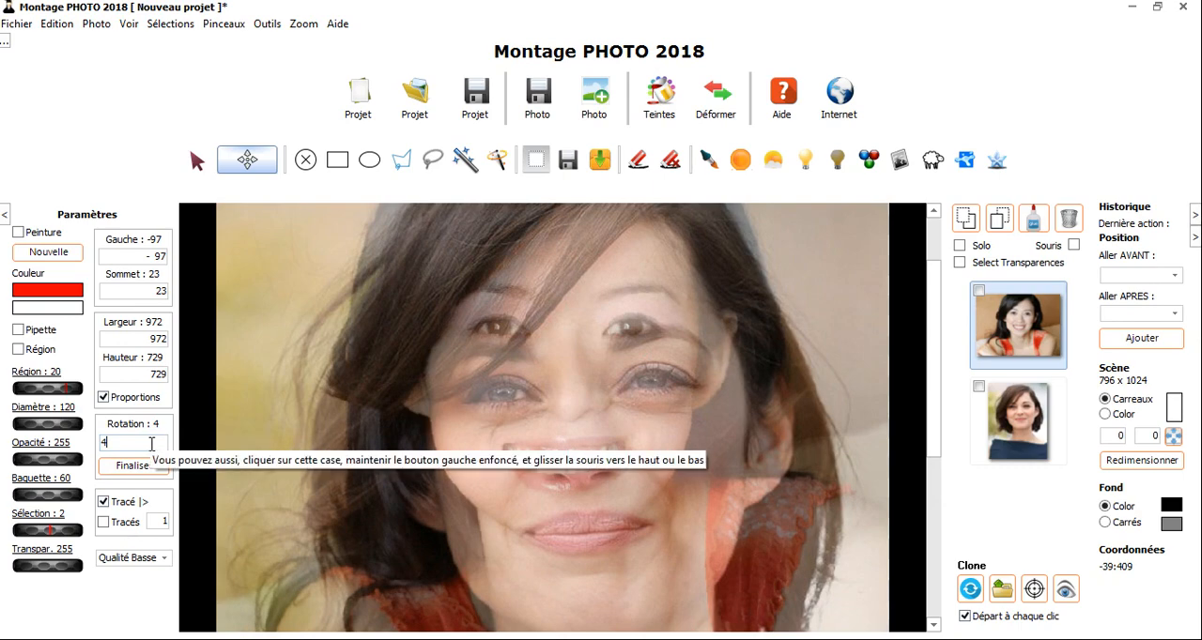
text(9)
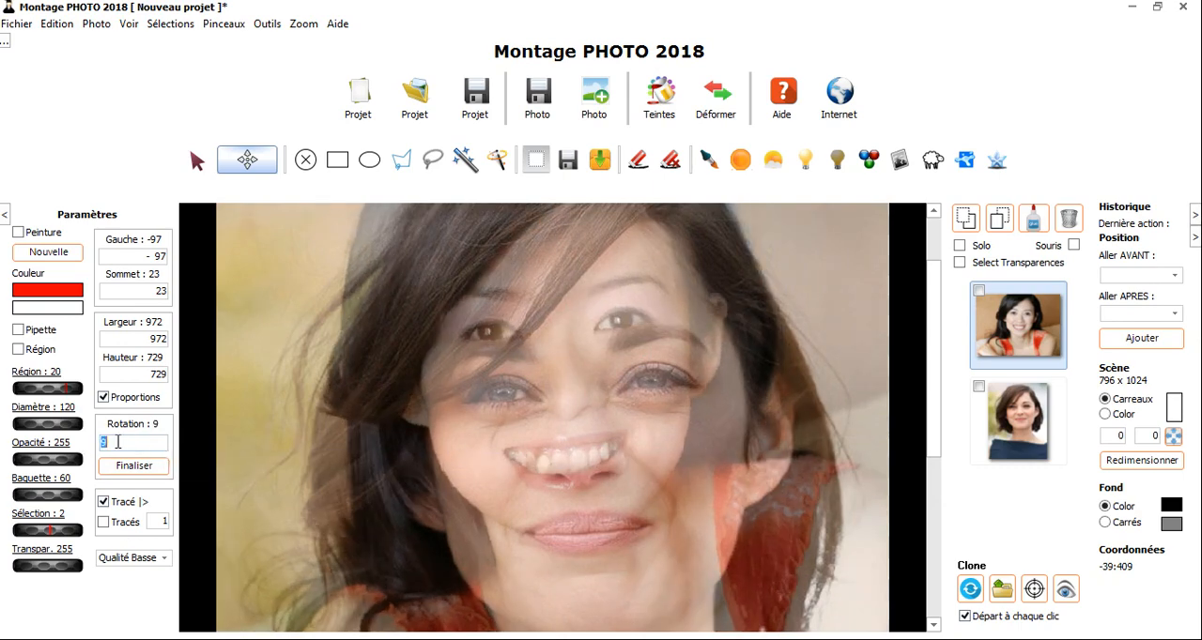
text(5)
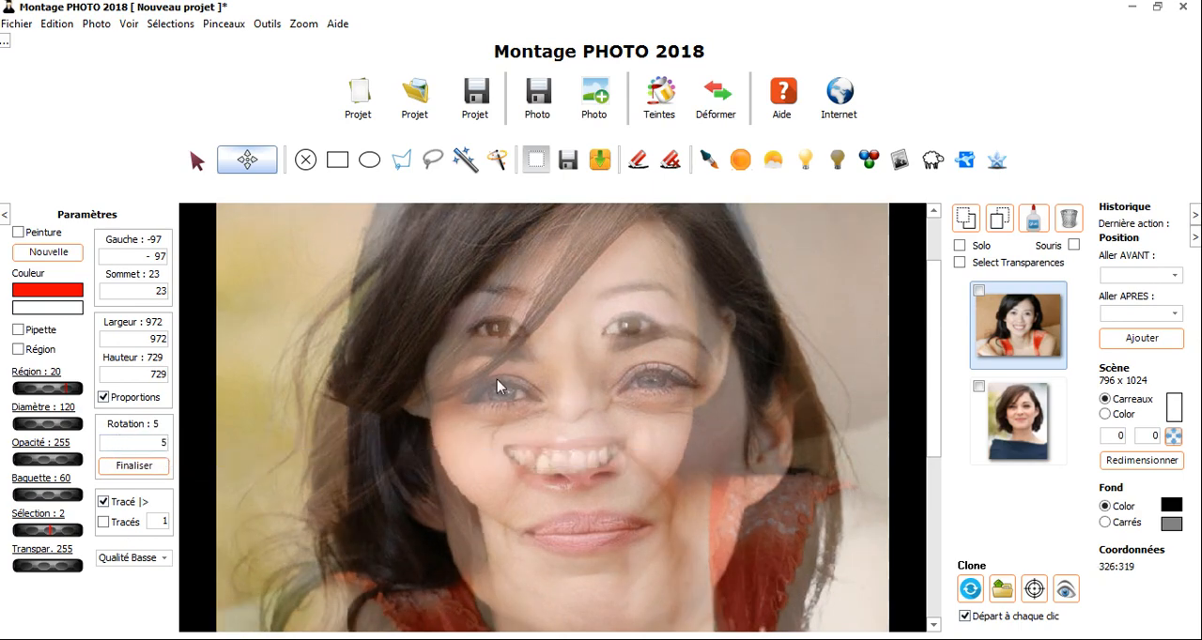
mouse_move(577, 313)
mouse_down()
mouse_move(588, 376)
mouse_move(590, 330)
mouse_up()
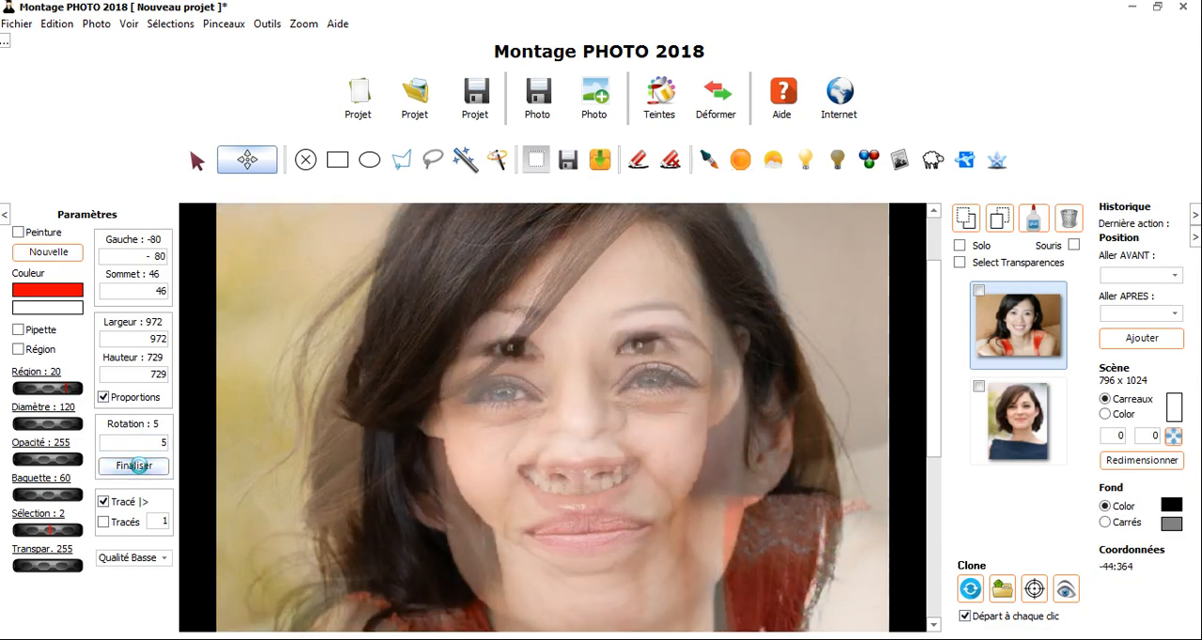
click(141, 468)
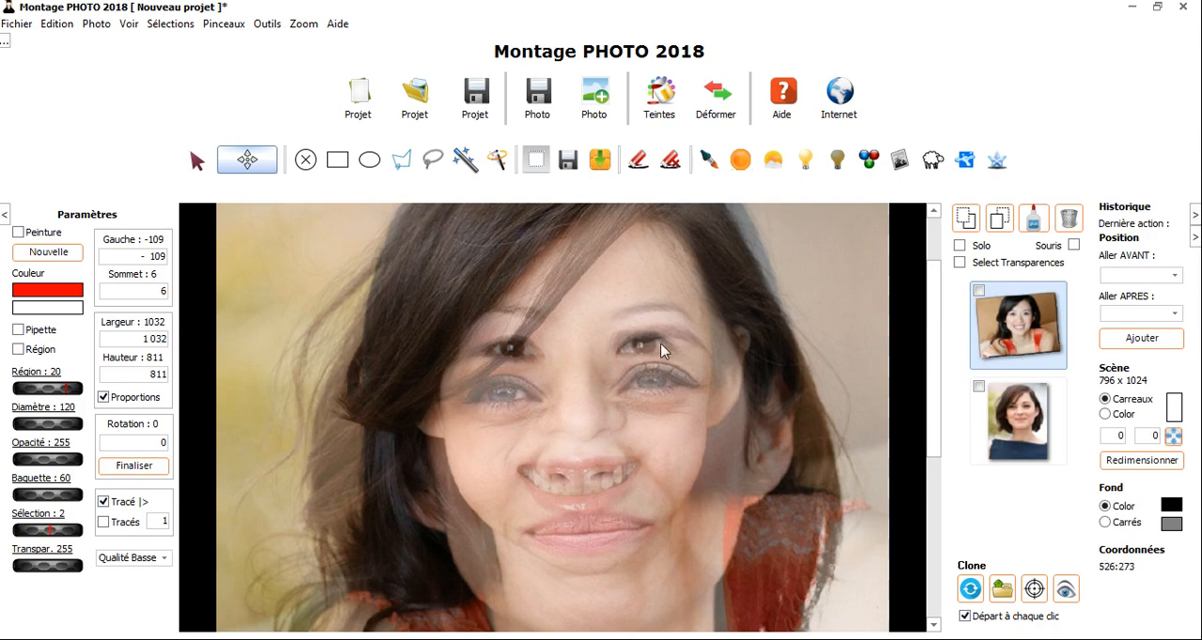
drag(607, 317, 601, 361)
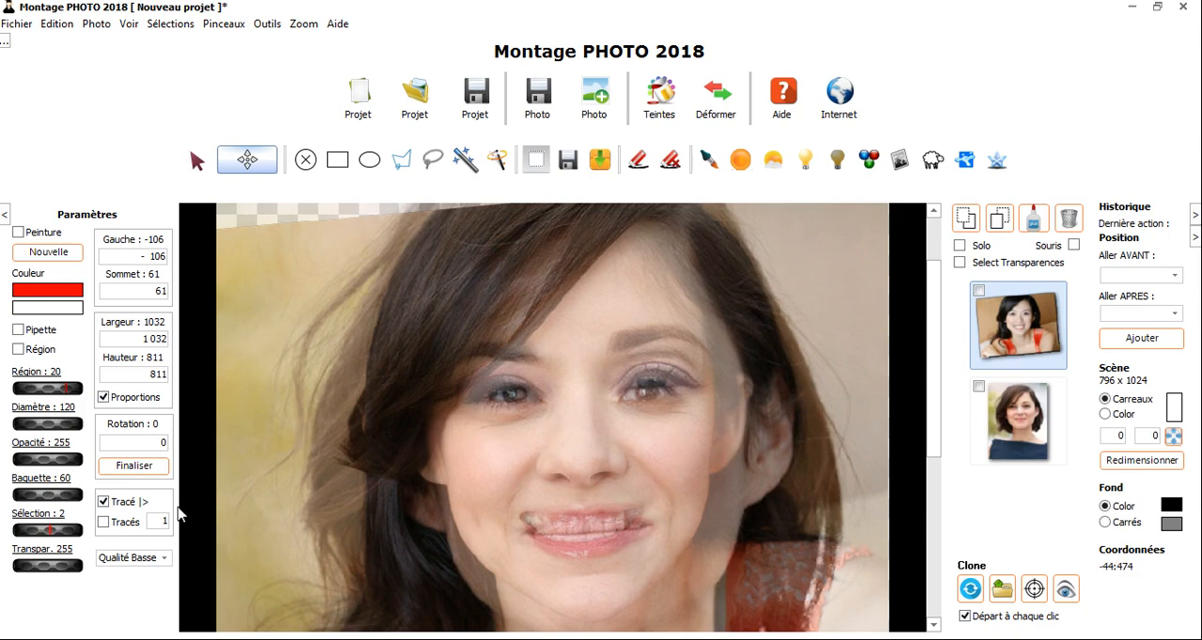
- Select the short-haired portrait and restore its transparency value to 255
click(1027, 450)
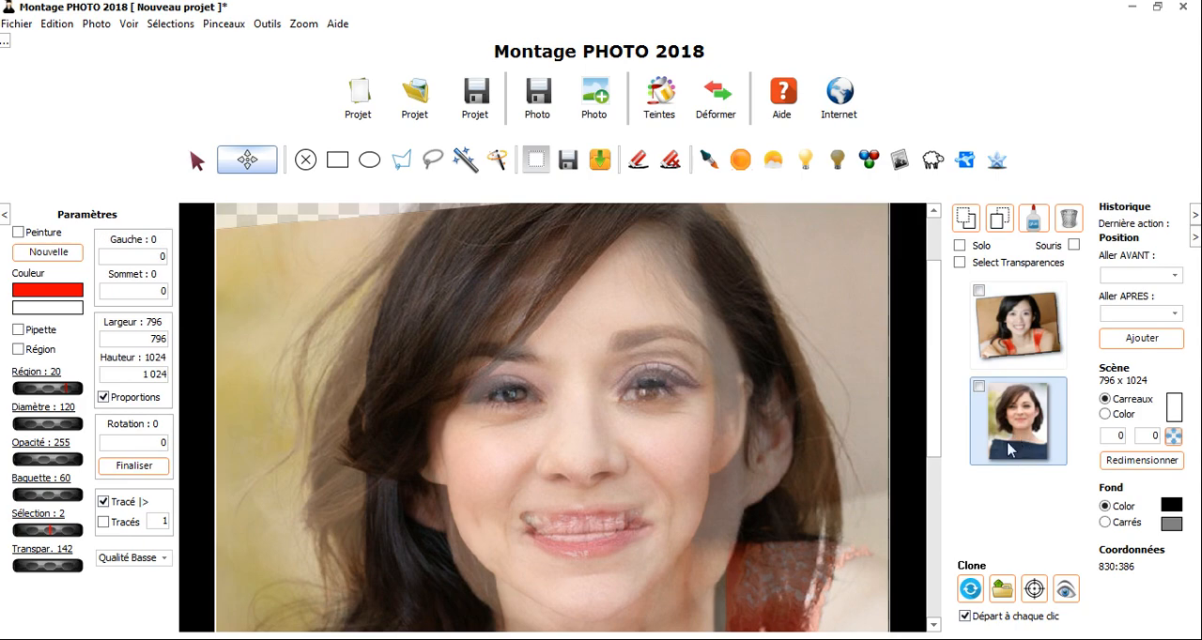
drag(48, 568, 222, 570)
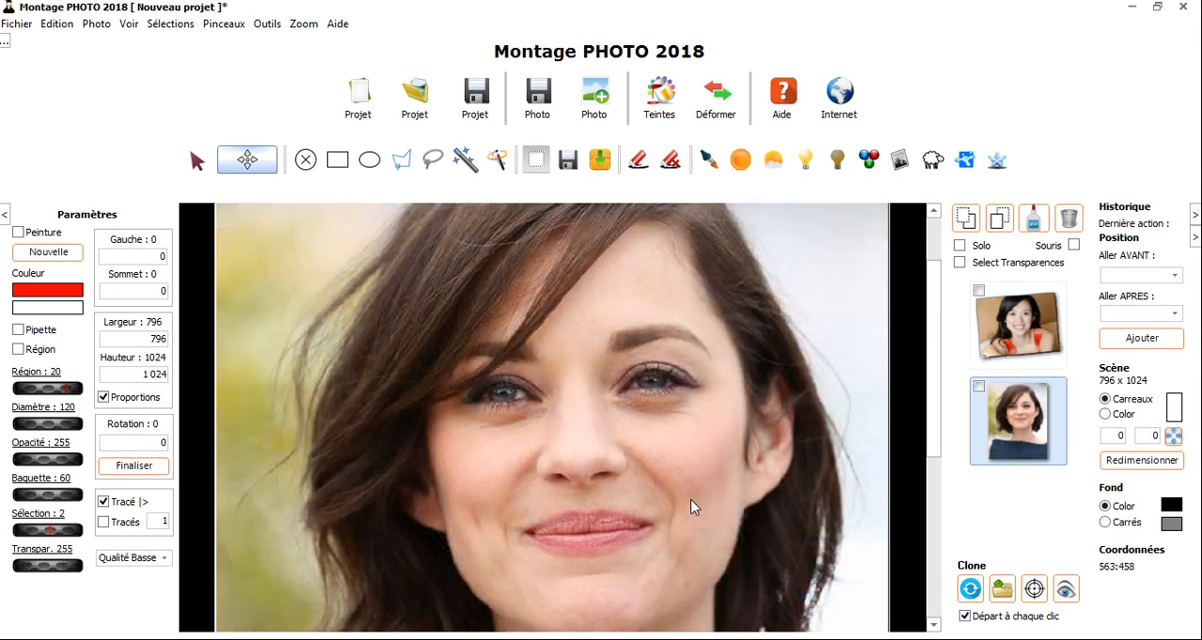
scroll(691, 507, down, 3)
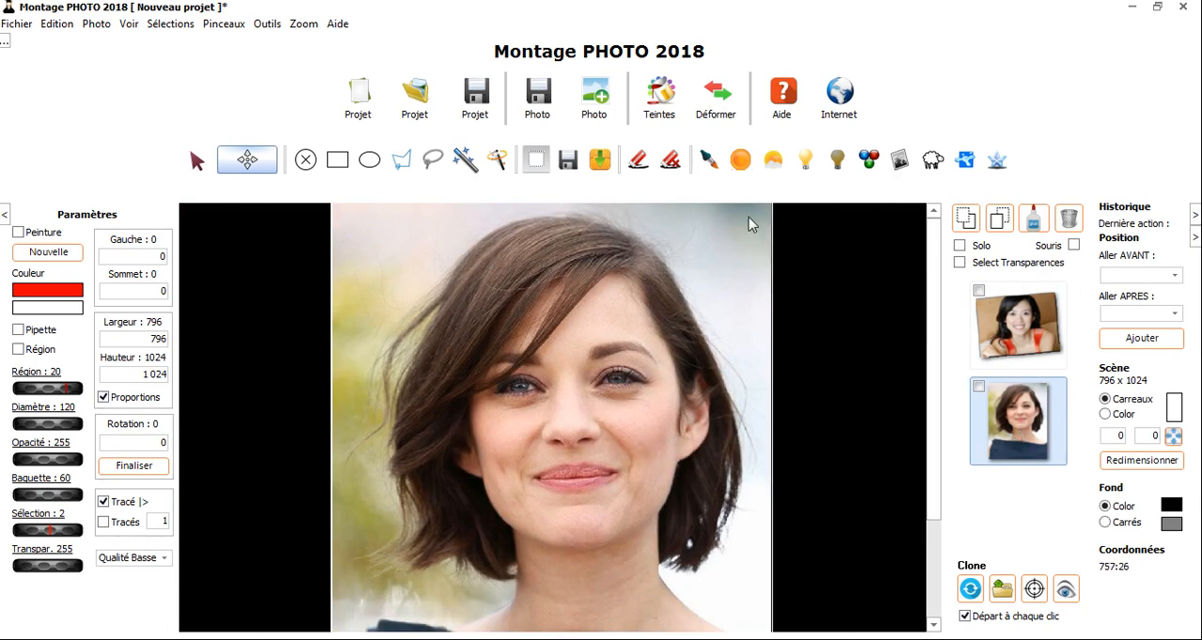
- Enable Select Transparences and erase the centre of the portrait's face to expose the smiling face underneath
click(959, 263)
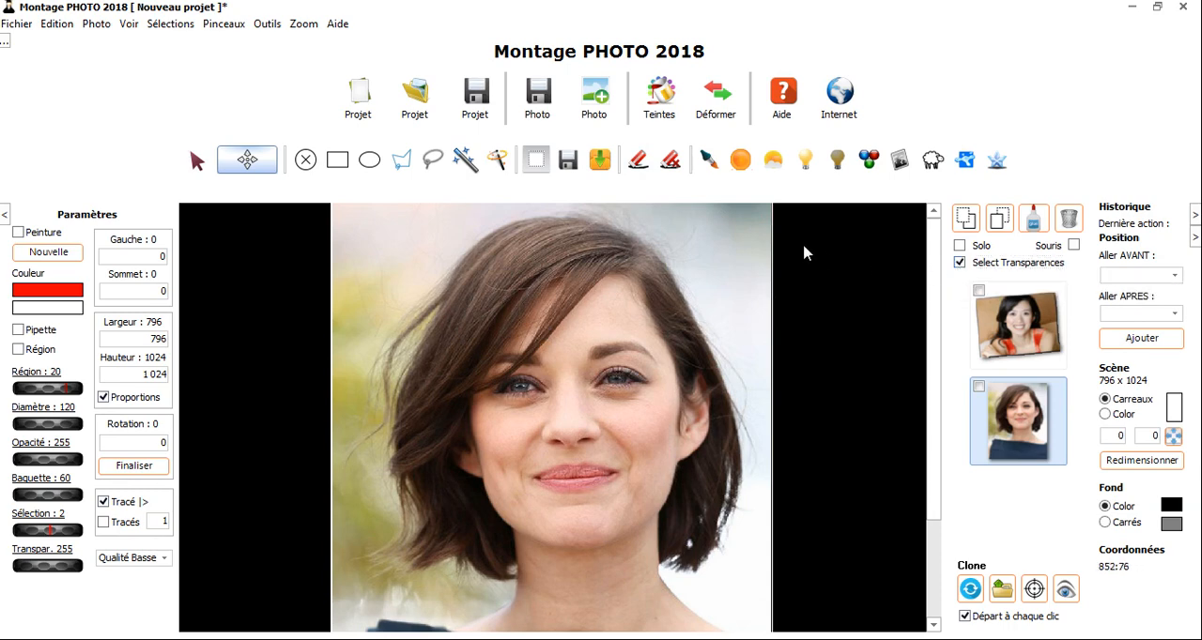
click(633, 167)
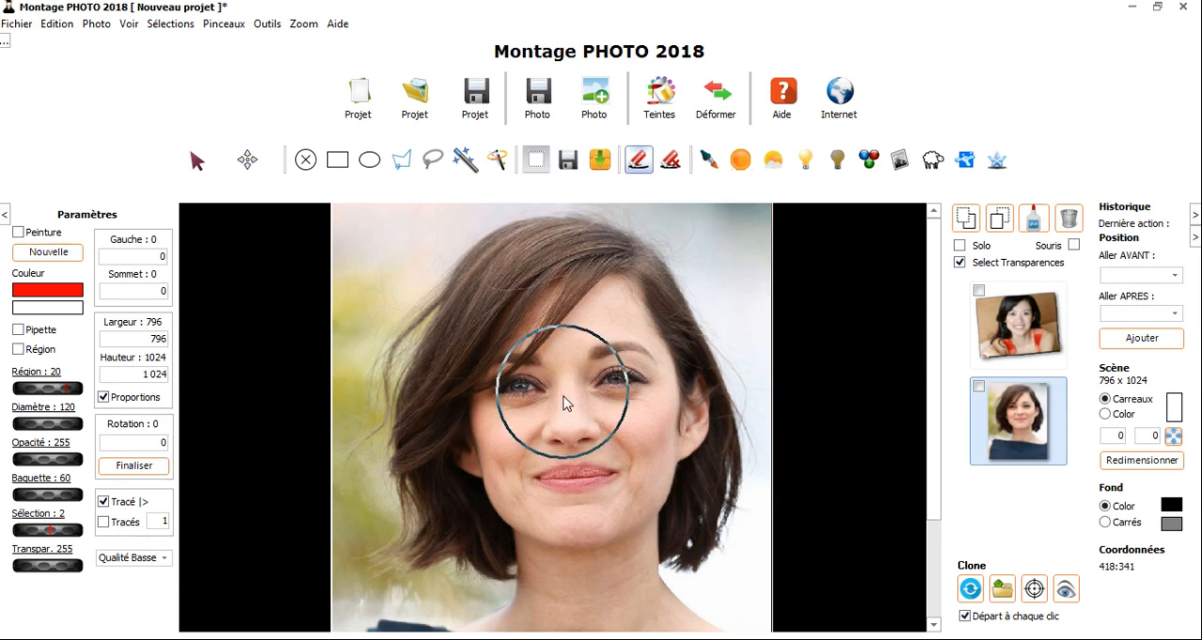
mouse_move(573, 418)
mouse_down()
mouse_move(596, 347)
mouse_move(613, 392)
mouse_move(583, 447)
mouse_move(567, 466)
mouse_move(540, 443)
mouse_move(544, 471)
mouse_move(568, 486)
mouse_up()
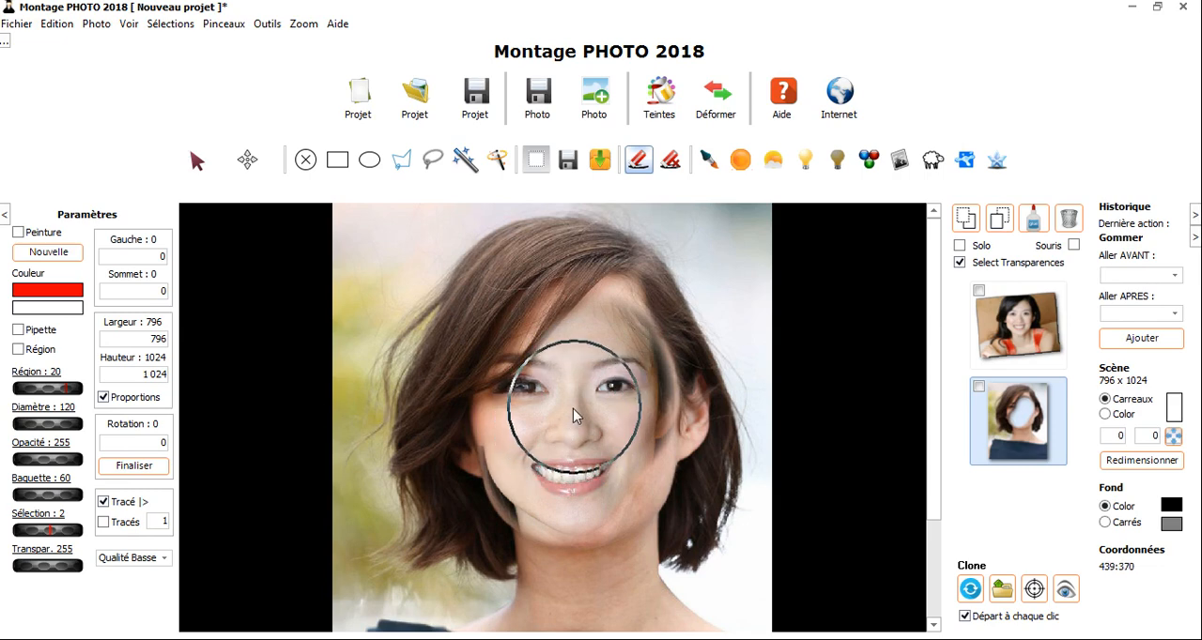
- Erase the leftover portrait edges around the forehead, cheeks and jaw with the eraser
click(959, 264)
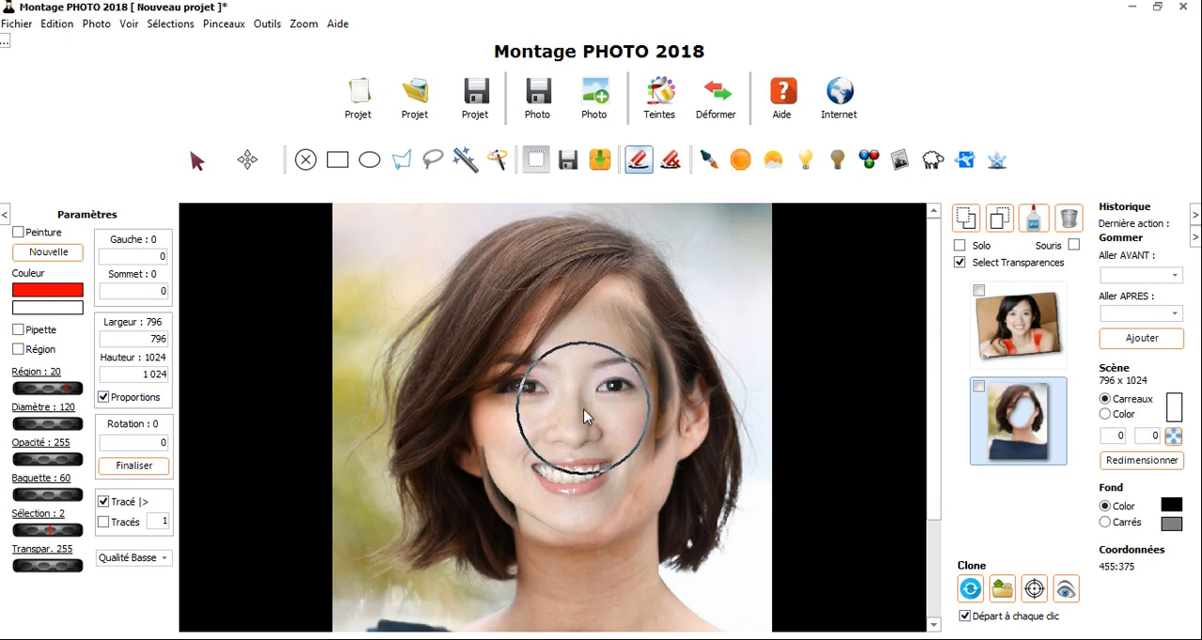
mouse_move(583, 408)
mouse_down()
mouse_move(596, 347)
mouse_move(582, 348)
mouse_move(545, 426)
mouse_move(557, 390)
mouse_move(533, 419)
mouse_move(597, 341)
mouse_move(561, 386)
mouse_move(595, 366)
mouse_move(617, 325)
mouse_move(605, 385)
mouse_up()
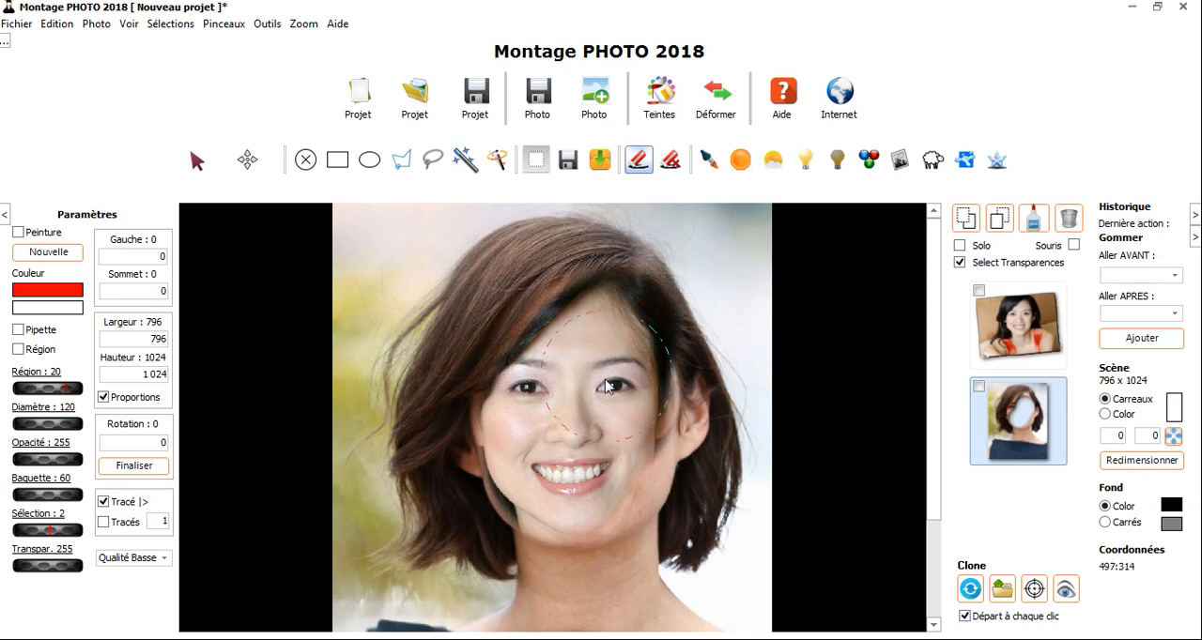
mouse_move(575, 442)
mouse_down()
mouse_move(600, 450)
mouse_move(588, 481)
mouse_move(573, 502)
mouse_move(537, 510)
mouse_move(638, 494)
mouse_move(550, 494)
mouse_move(620, 475)
mouse_up()
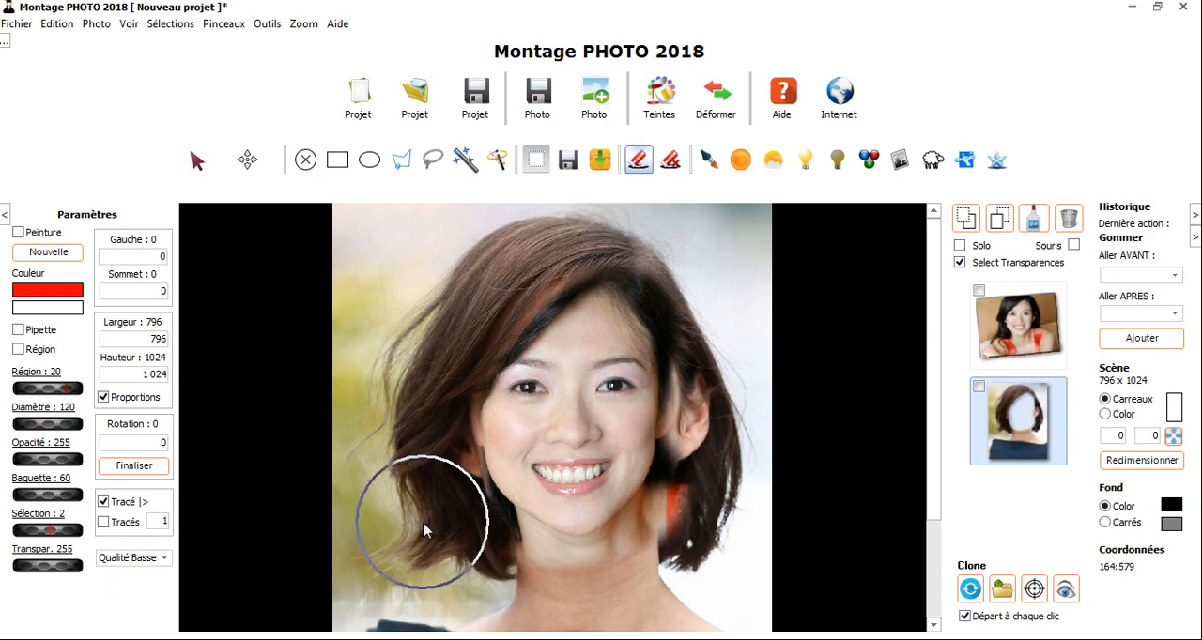
scroll(601, 560, up, 4)
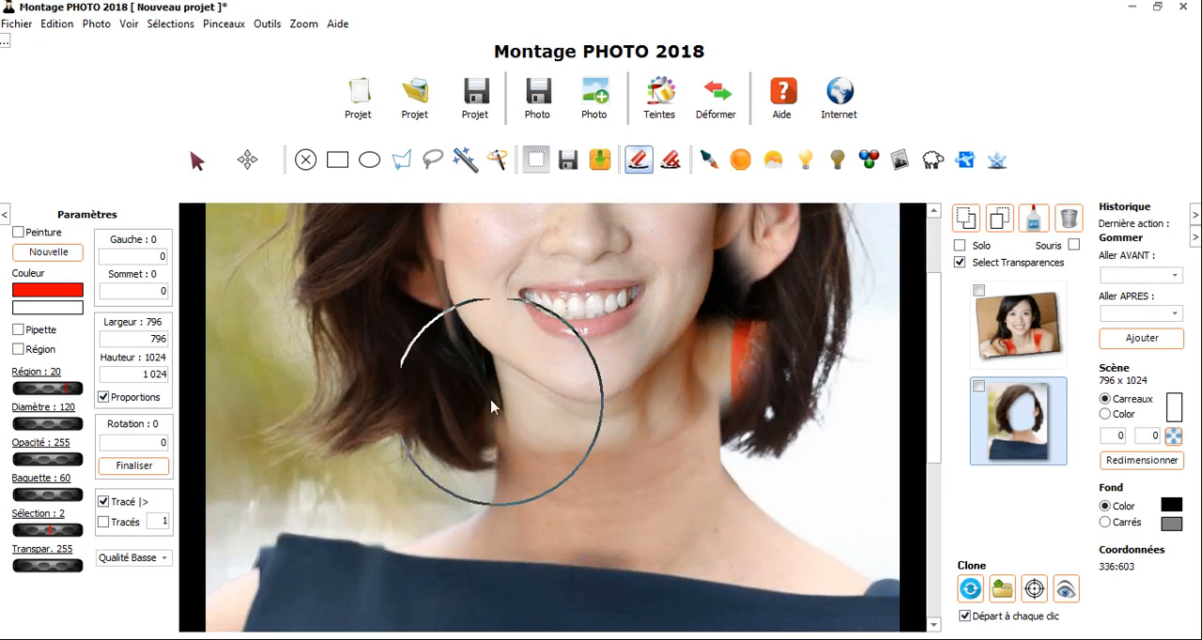
- Select the smiling woman's photo and activate the move tool
click(1047, 346)
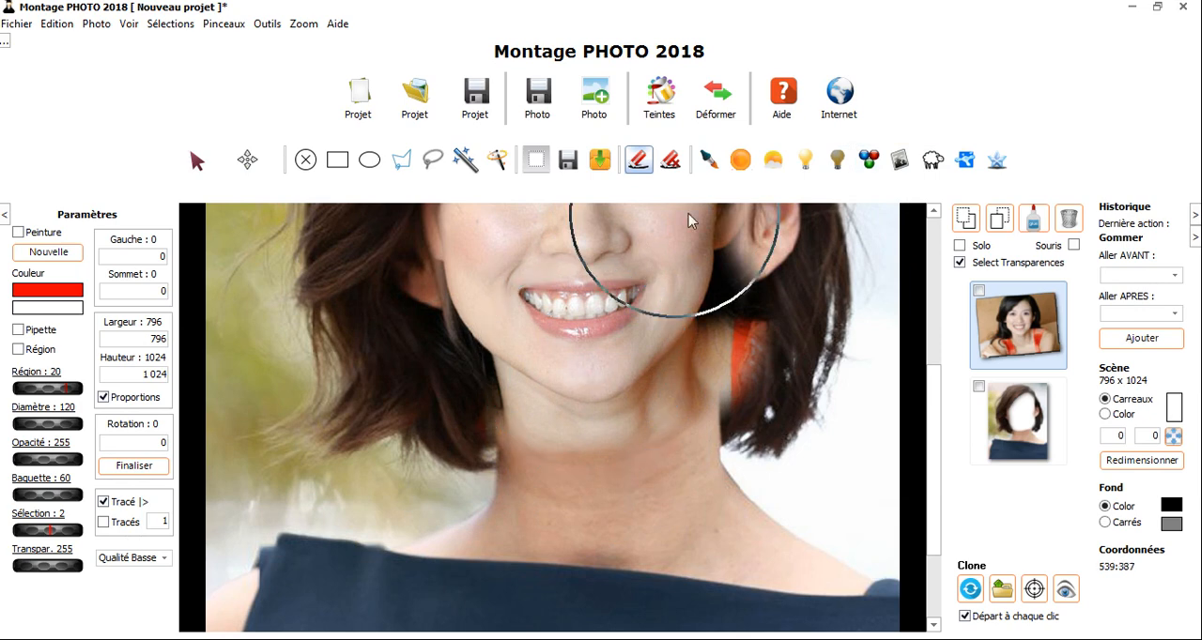
click(248, 163)
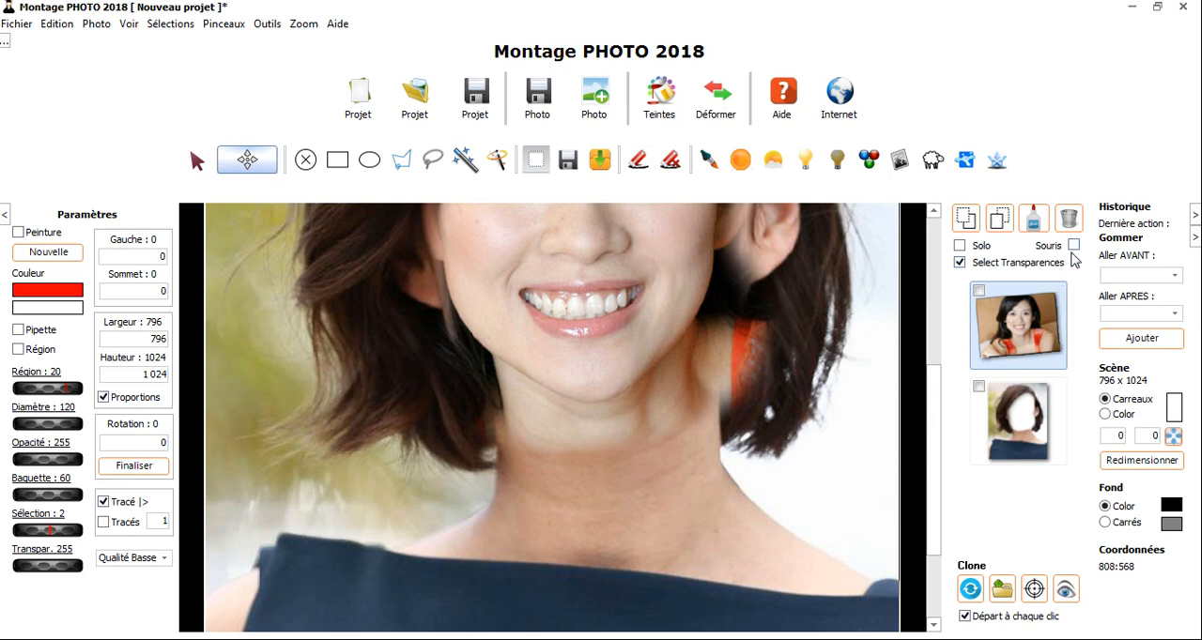
mouse_move(593, 349)
mouse_down()
mouse_move(611, 348)
mouse_move(601, 354)
mouse_up()
click(985, 410)
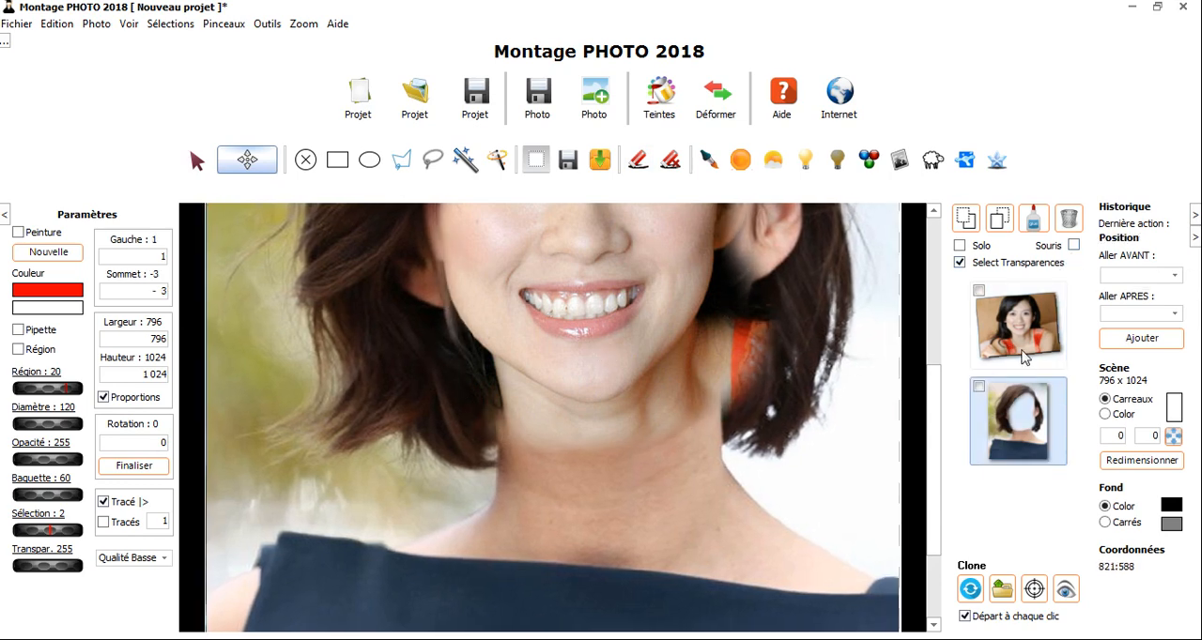
click(57, 23)
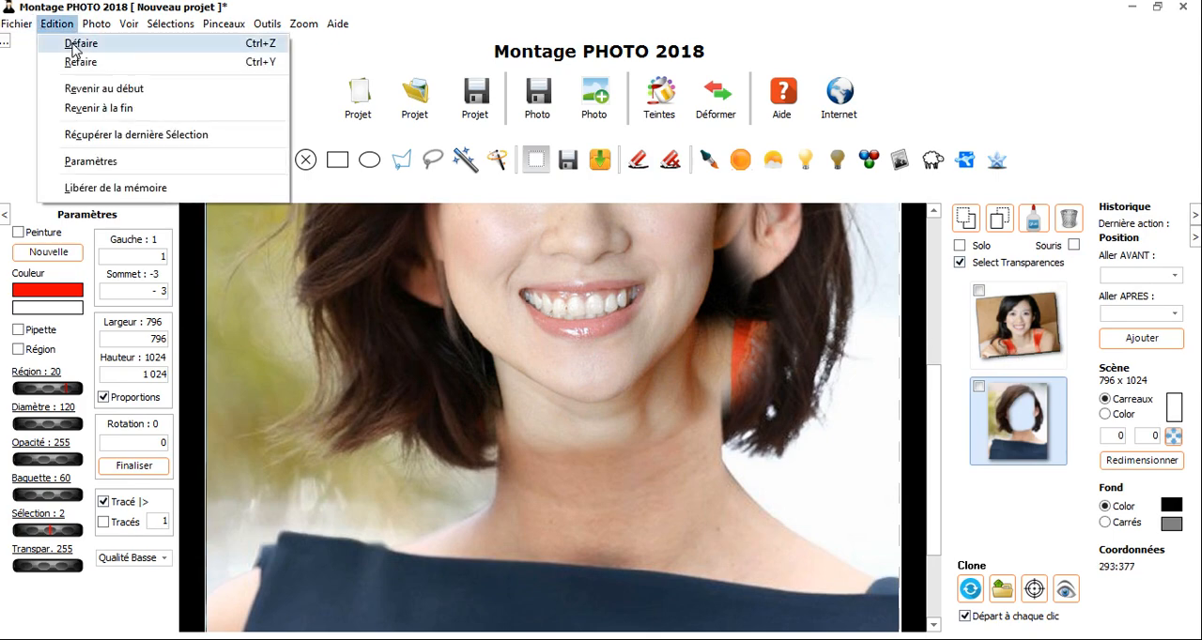
click(73, 44)
- Reposition the smiling woman's photo behind the portrait at about -112, 95
click(1013, 330)
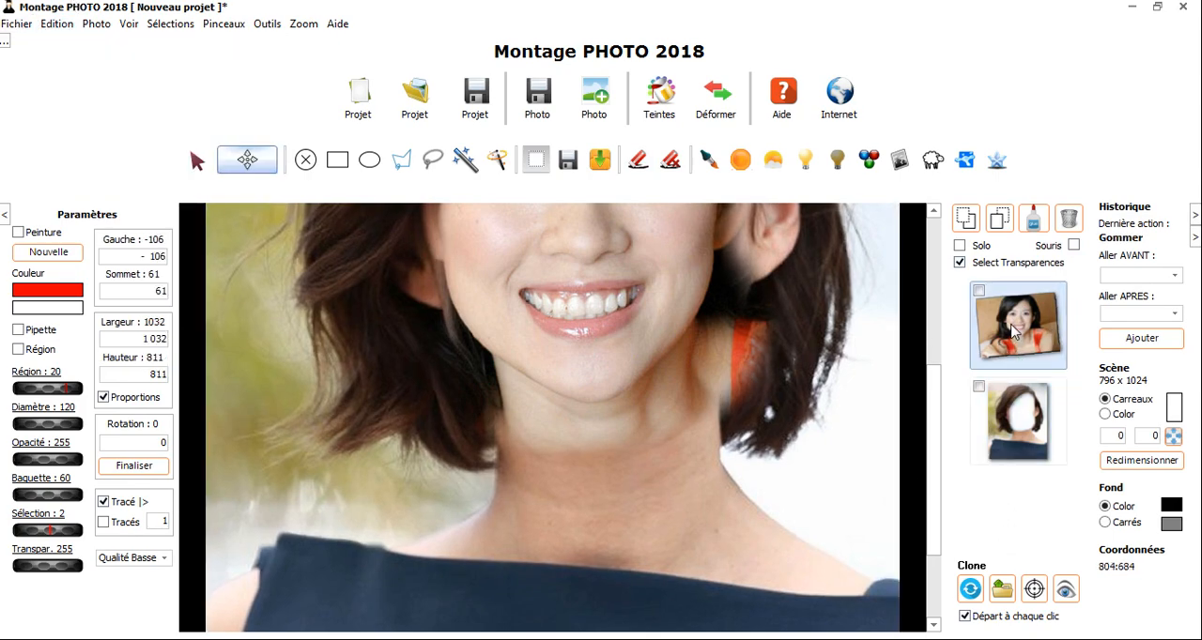
drag(578, 428, 563, 463)
scroll(665, 455, down, 3)
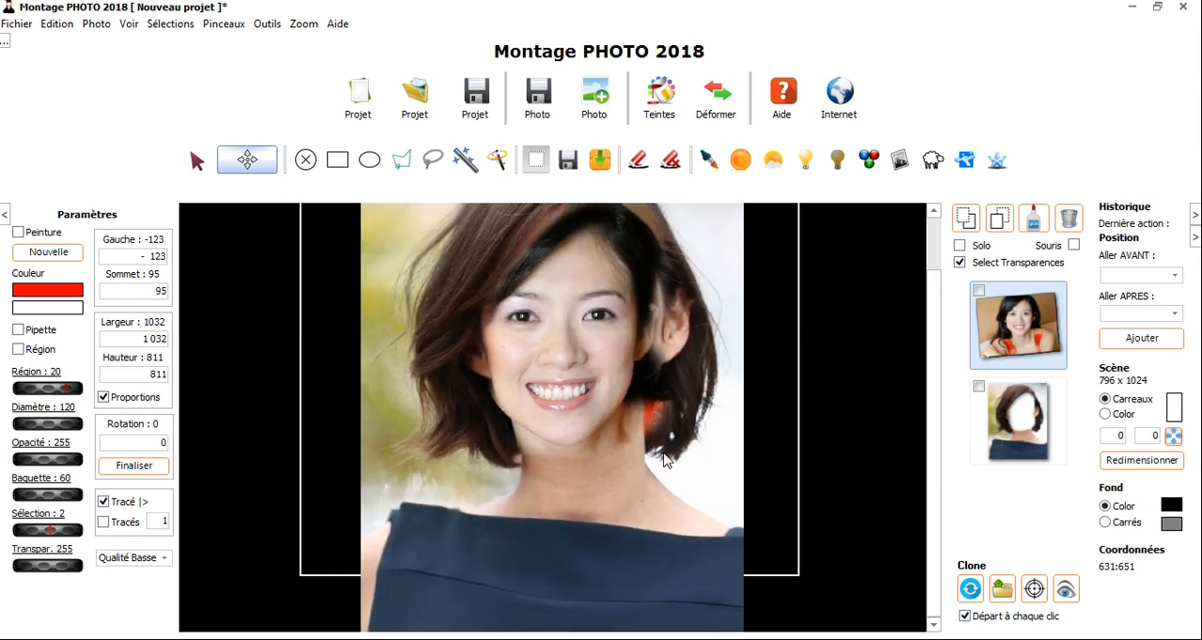
drag(574, 415, 577, 415)
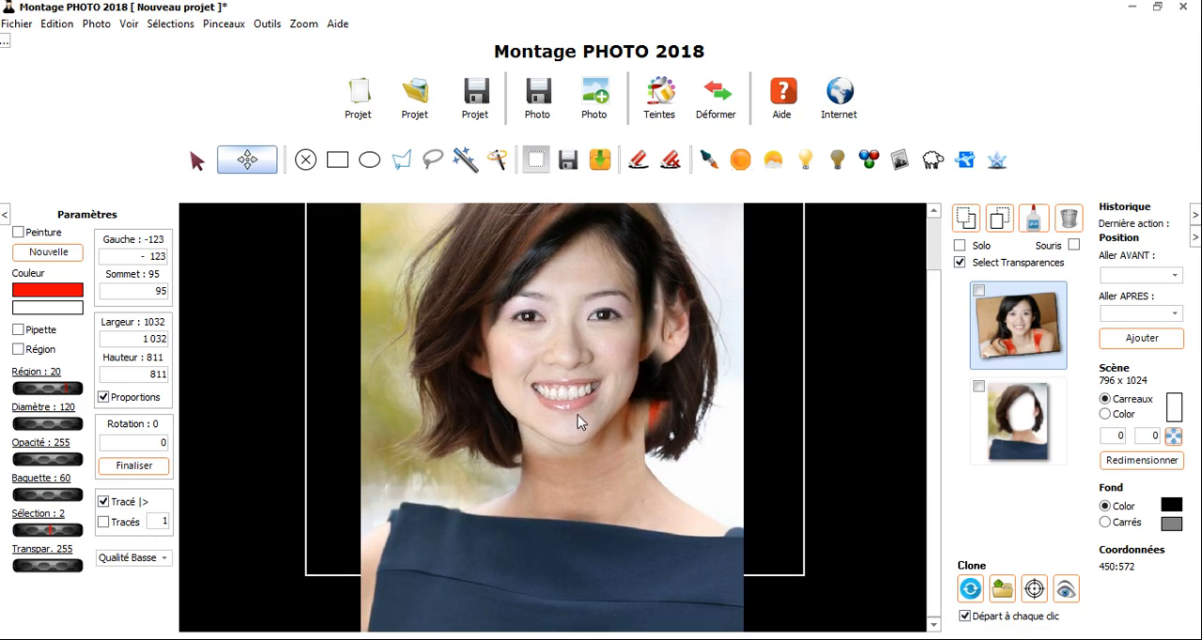
scroll(575, 431, up, 2)
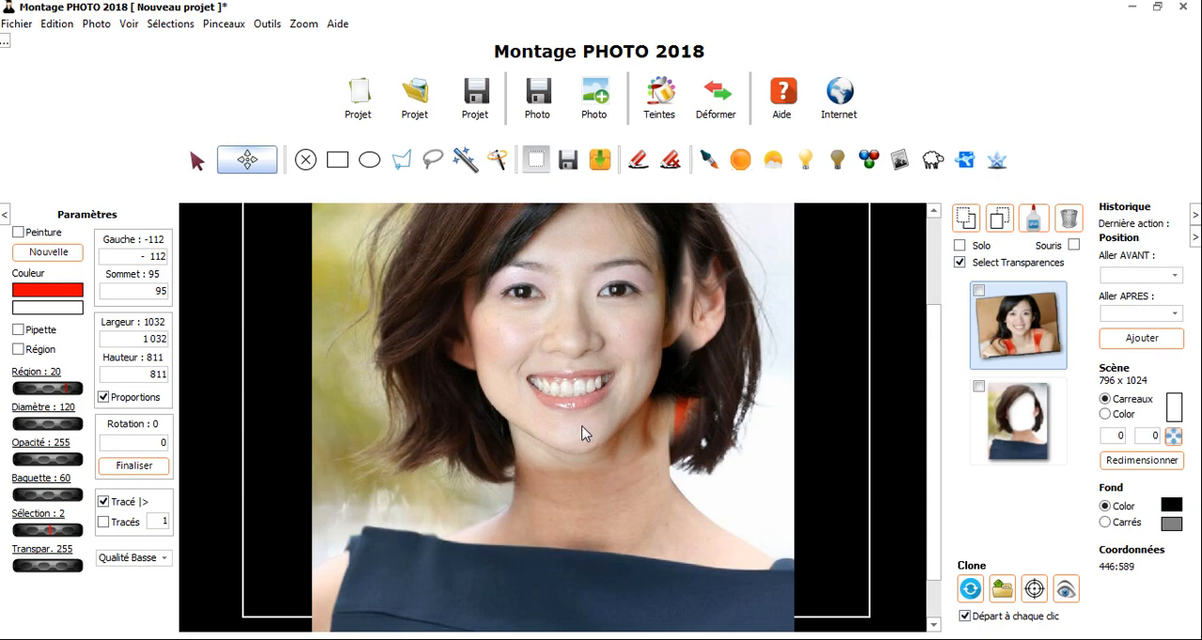
- Enlarge the smiling woman's photo proportionally to about 1127 x 886 and align its face at about -150, 54
drag(567, 404, 567, 417)
scroll(608, 366, down, 2)
scroll(608, 366, down, 3)
drag(590, 376, 589, 375)
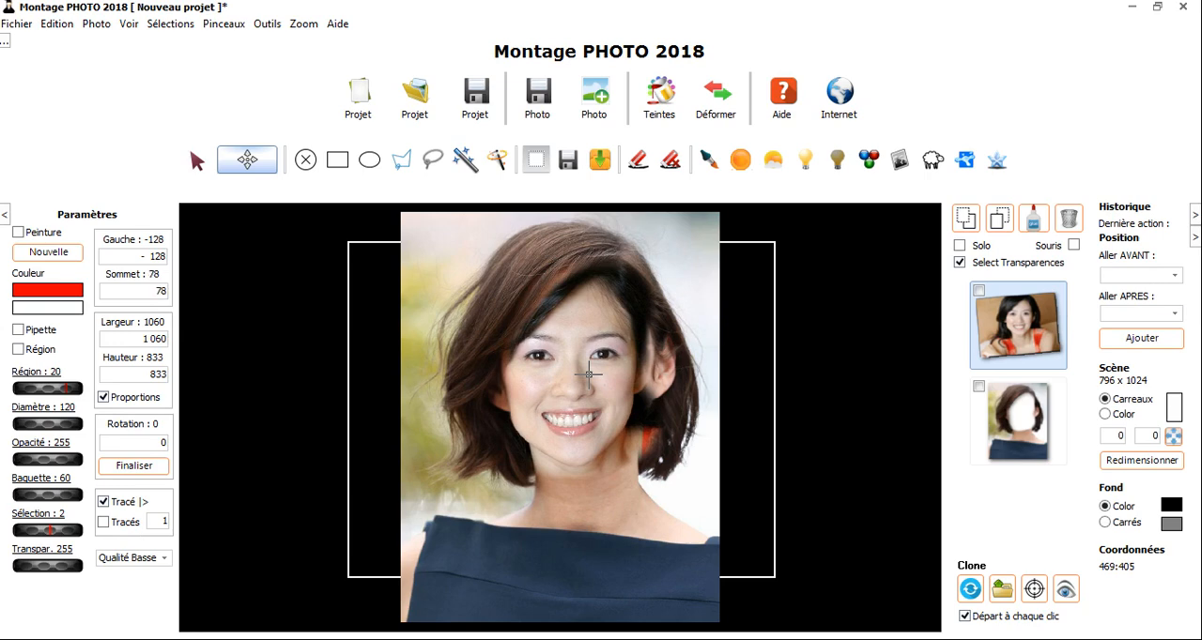
drag(560, 355, 584, 380)
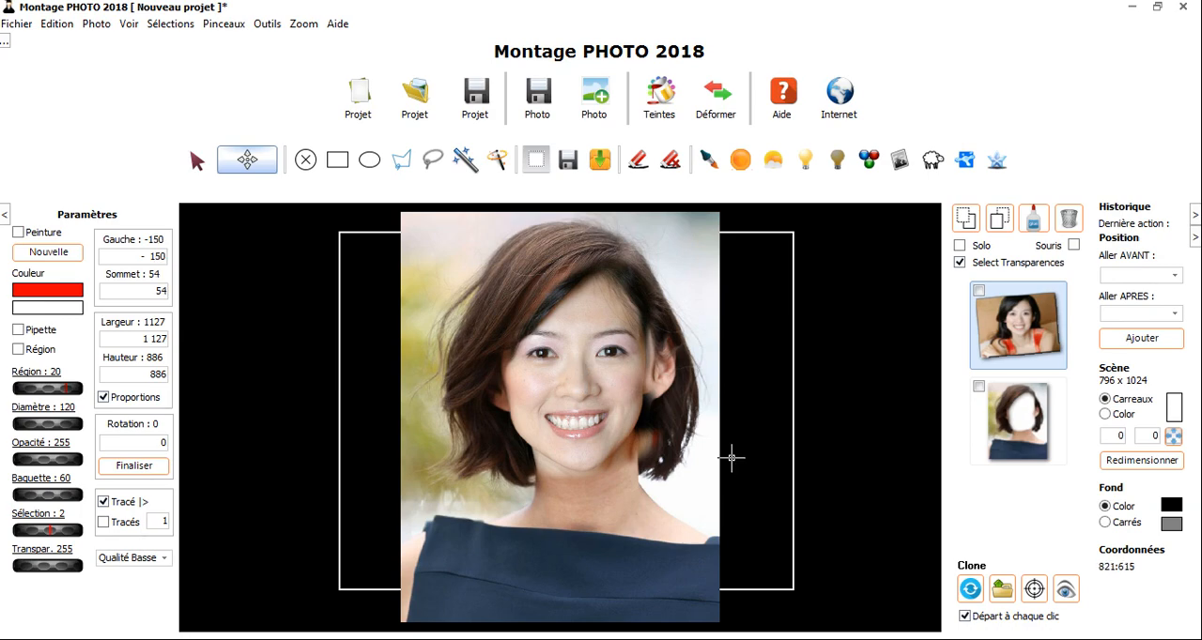
- Select the short-haired portrait and activate the eraser
scroll(620, 410, up, 1)
scroll(620, 409, up, 1)
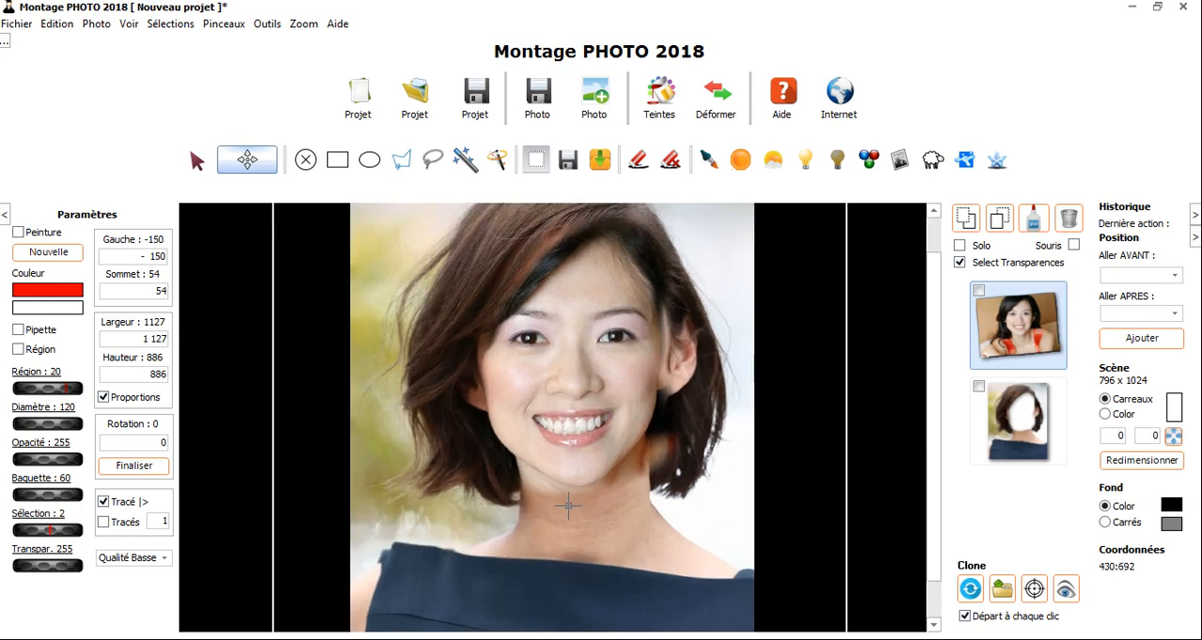
click(1029, 408)
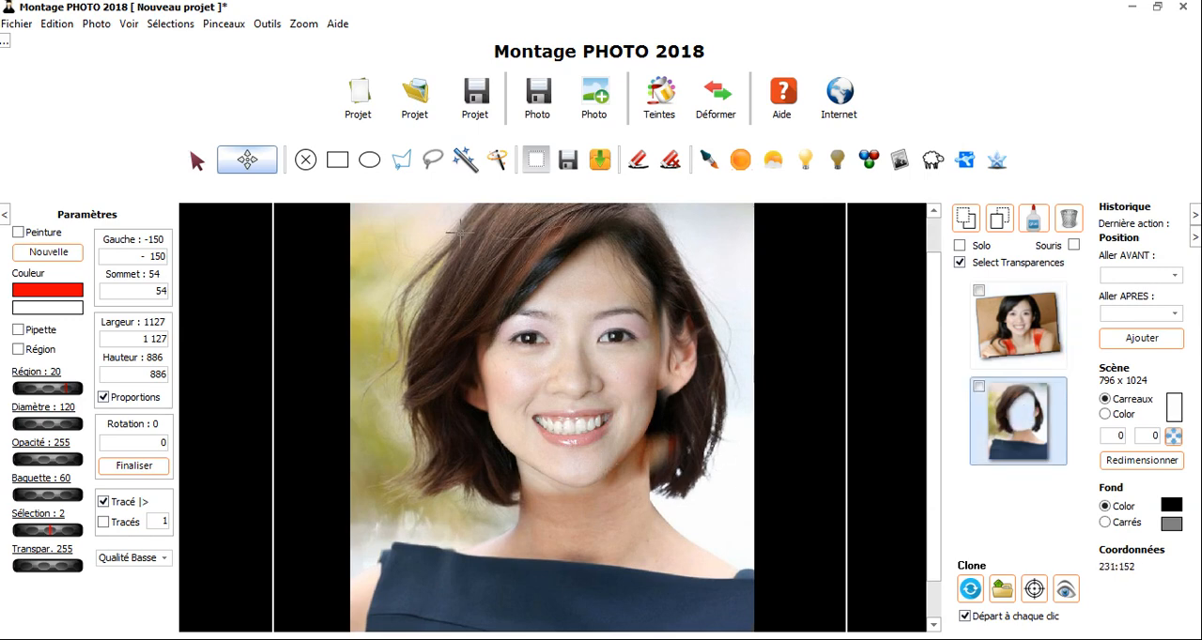
click(638, 160)
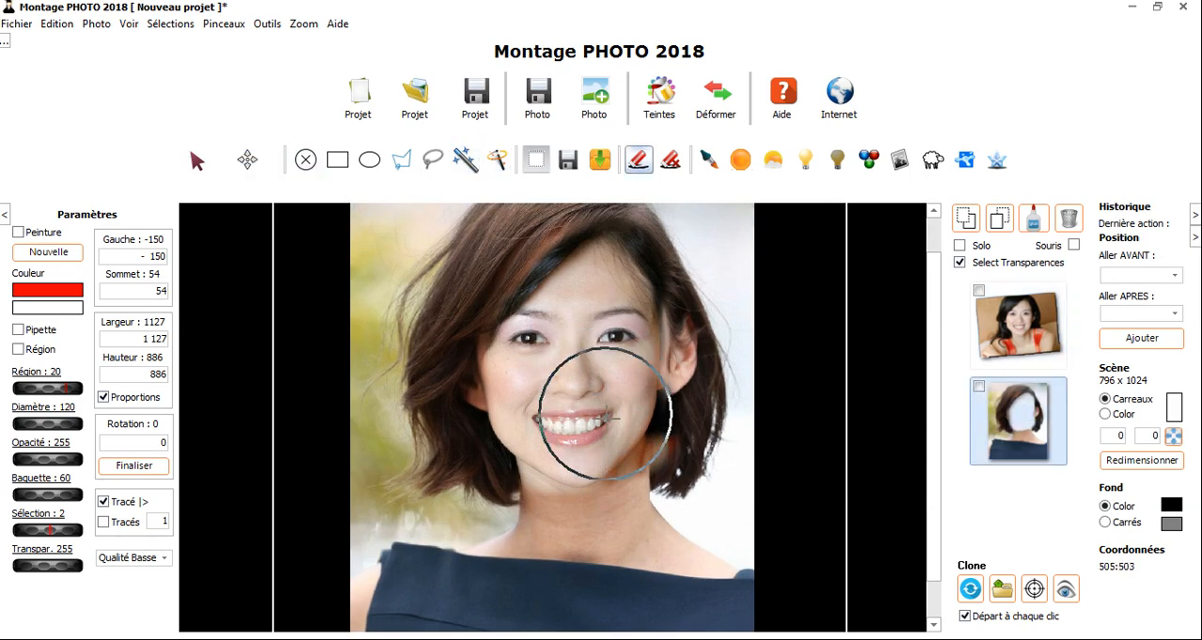
click(1026, 333)
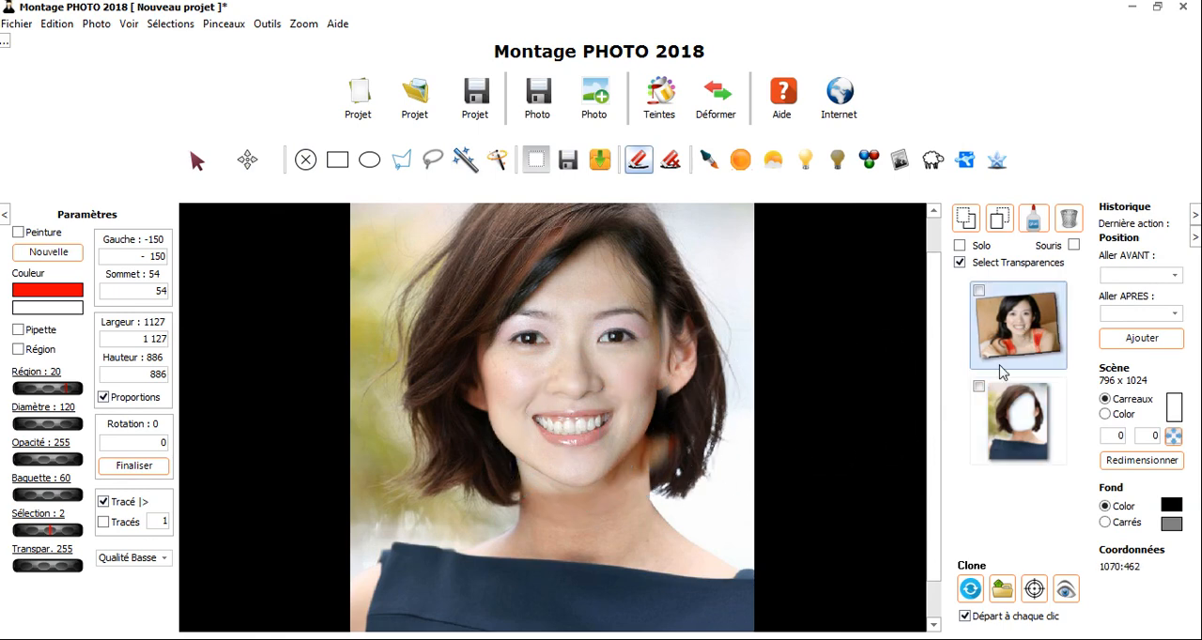
click(1017, 424)
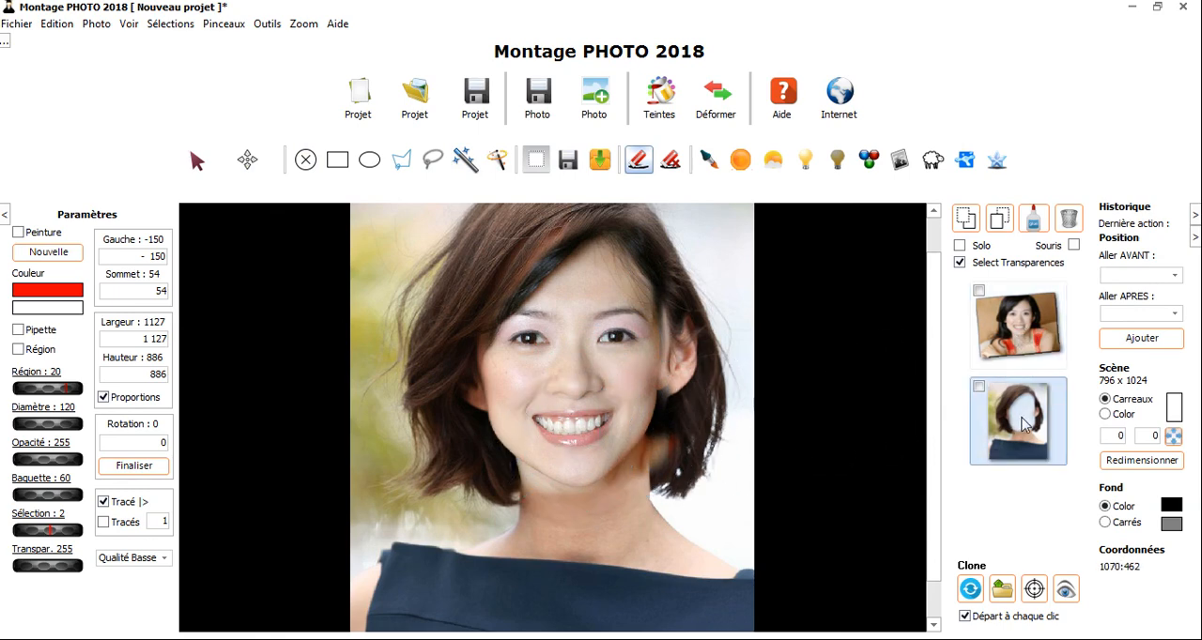
click(571, 440)
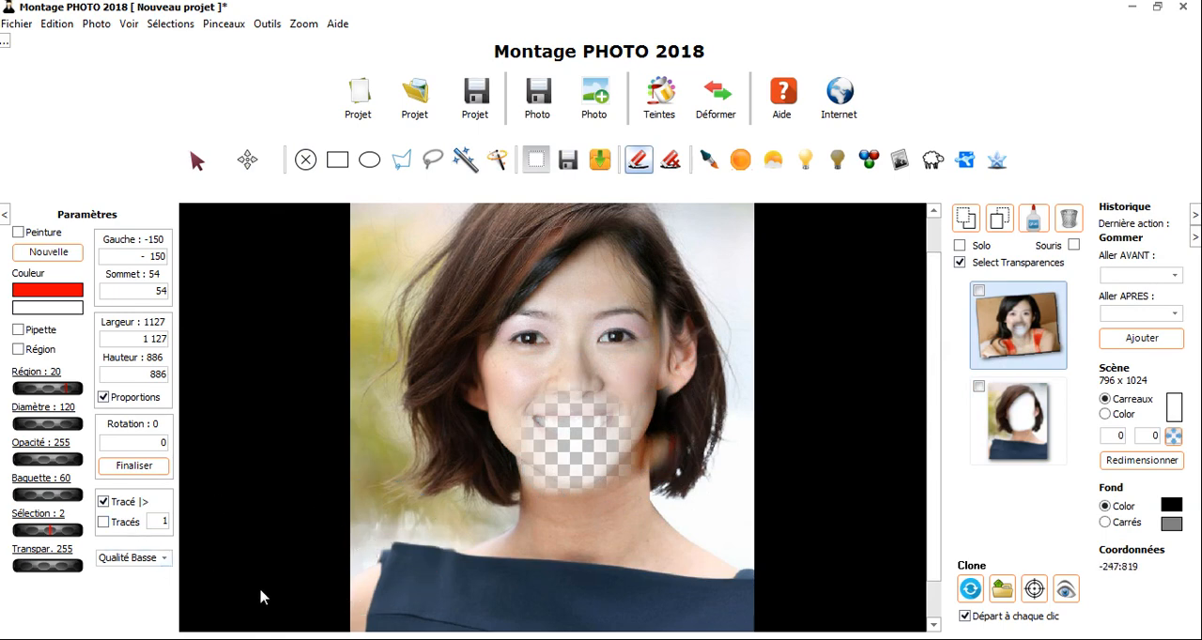
key(ctrl+z)
- Erase the short-haired portrait's leftover edge around the chin and upper neck
click(1019, 454)
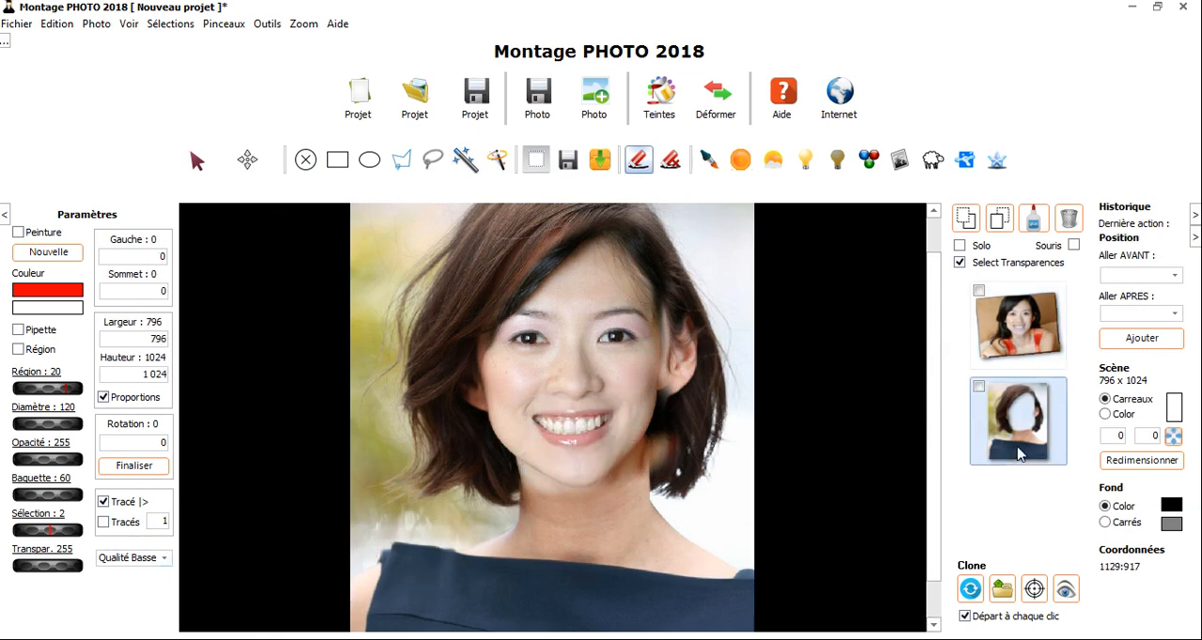
click(563, 465)
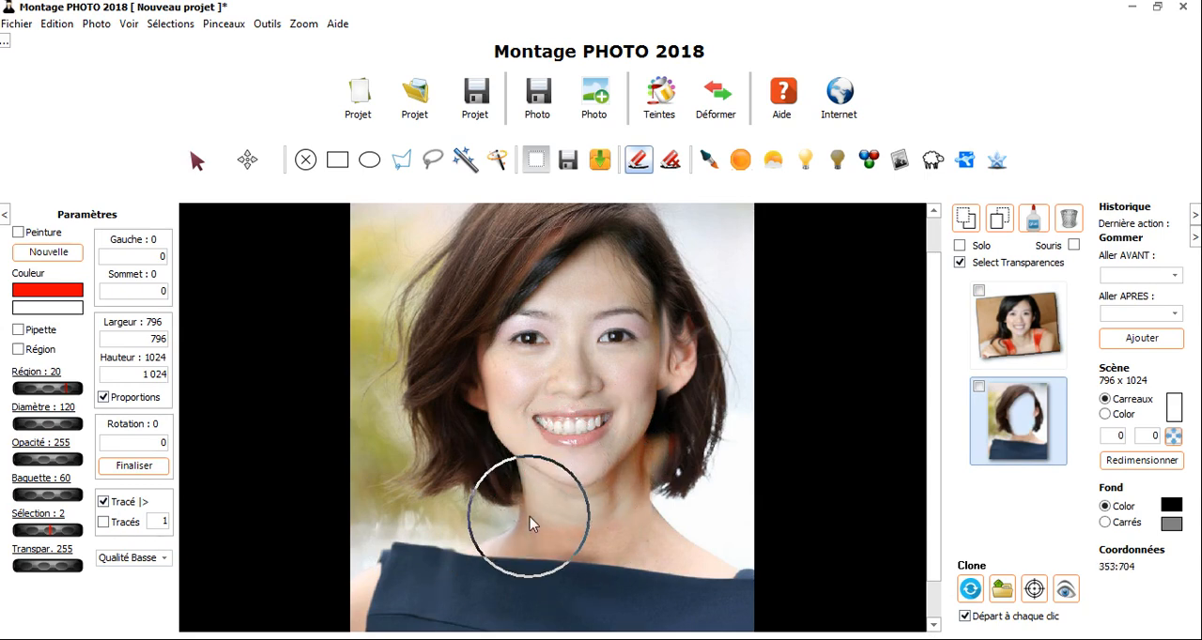
- Open the Teintes correction for the smiling woman's photo and select the red channel
click(1016, 319)
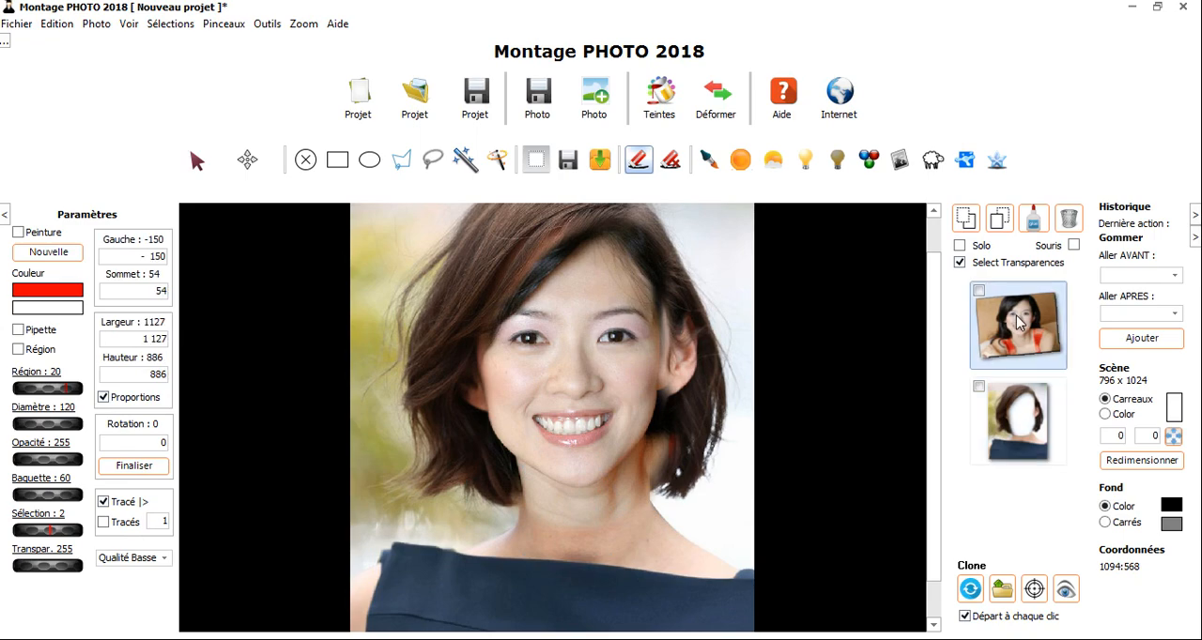
click(674, 98)
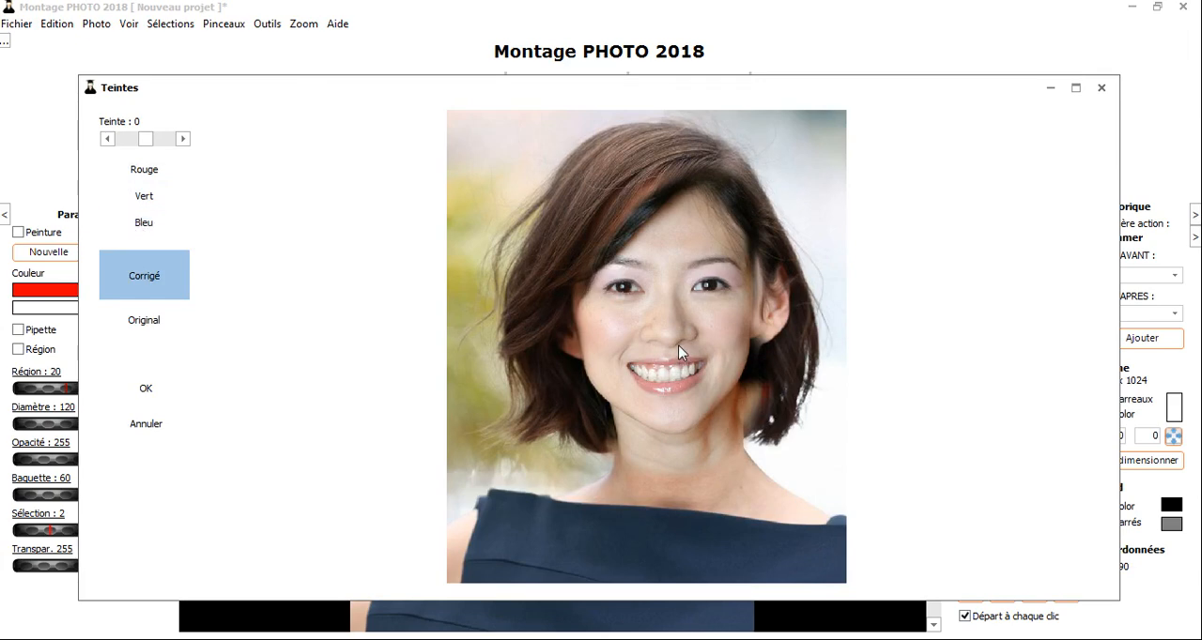
click(160, 175)
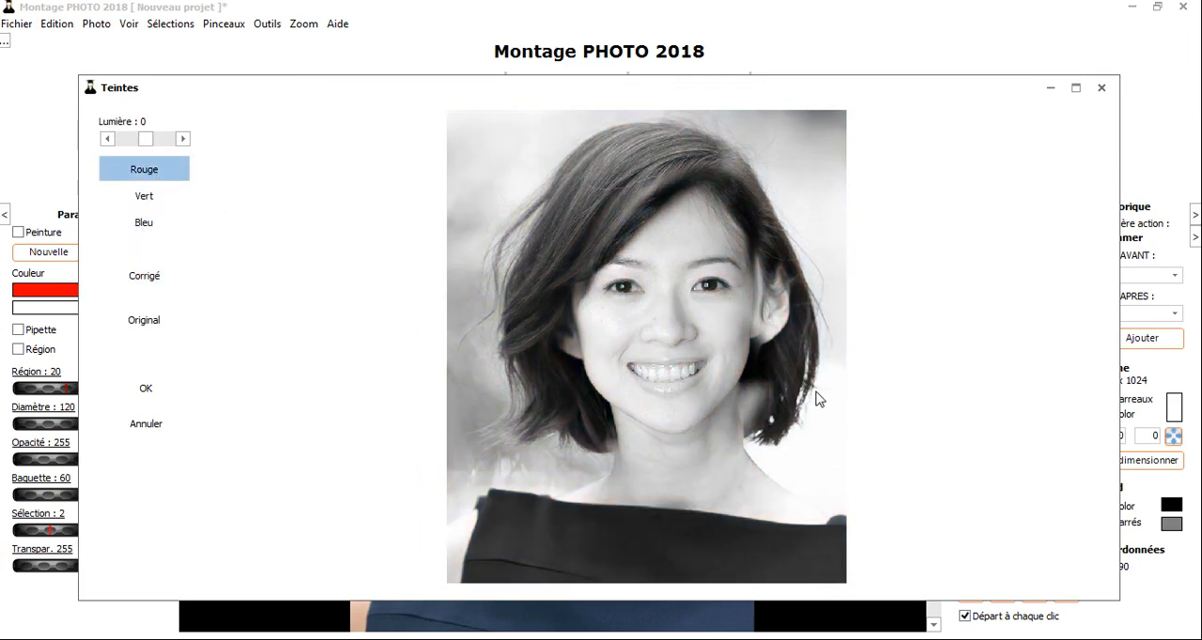
- Set the red channel's brightness to -18
drag(152, 143, 154, 142)
click(183, 139)
click(183, 139)
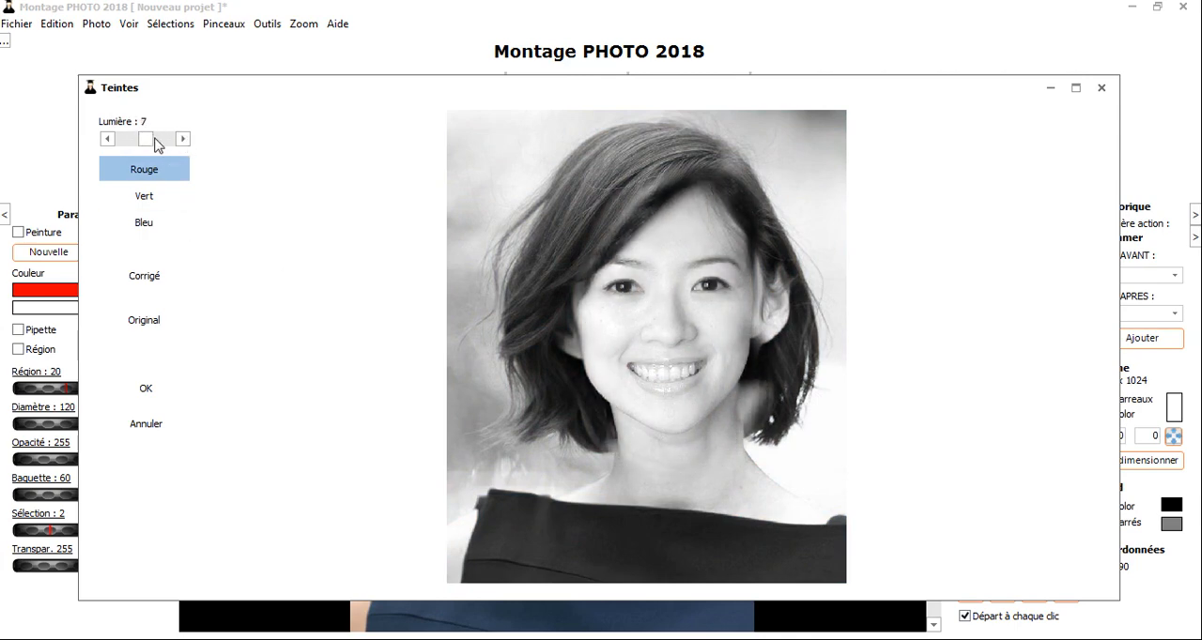
click(106, 139)
click(106, 139)
click(106, 139)
click(107, 139)
click(106, 139)
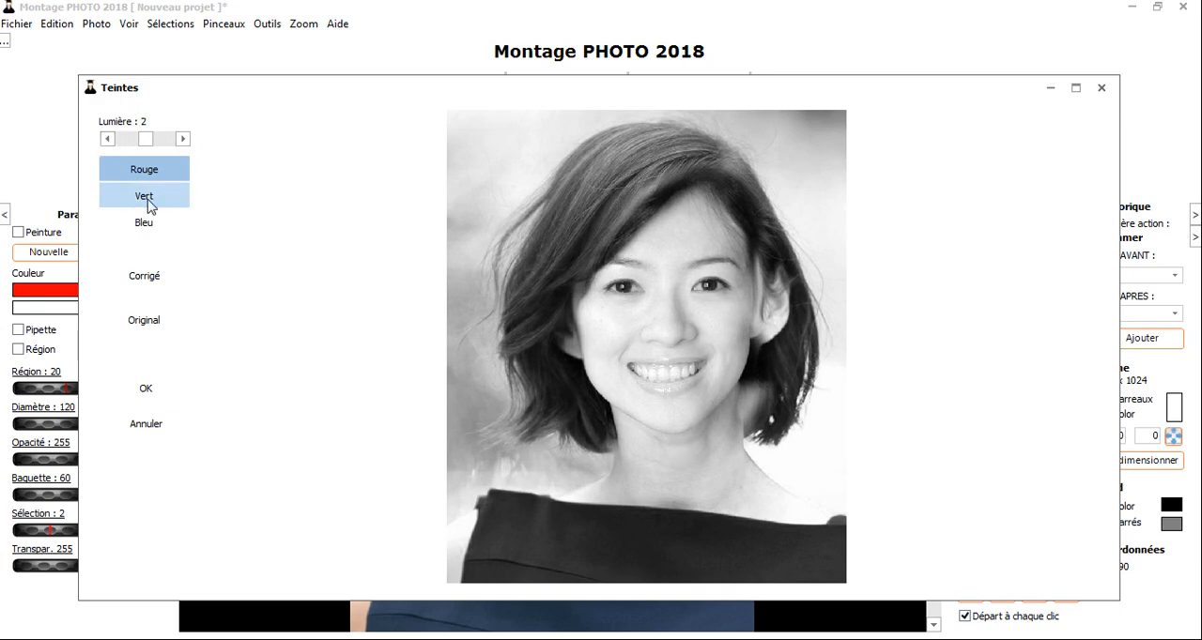
scroll(147, 199, up, 3)
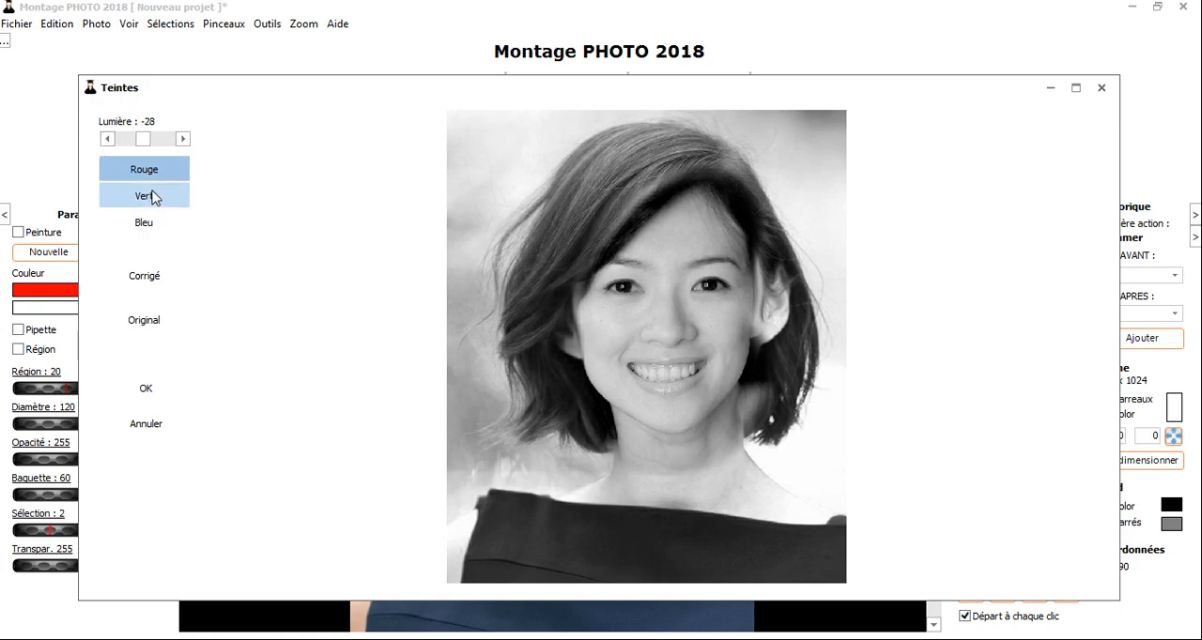
scroll(153, 197, down, 1)
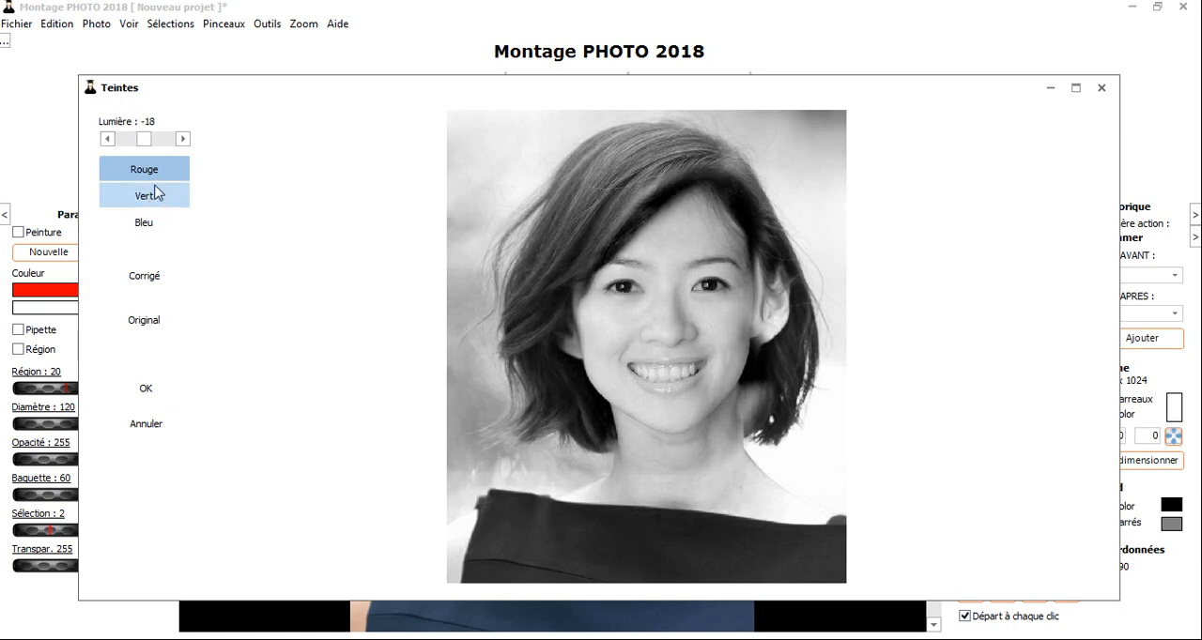
- Compare the corrected version of the photo with the original
click(131, 285)
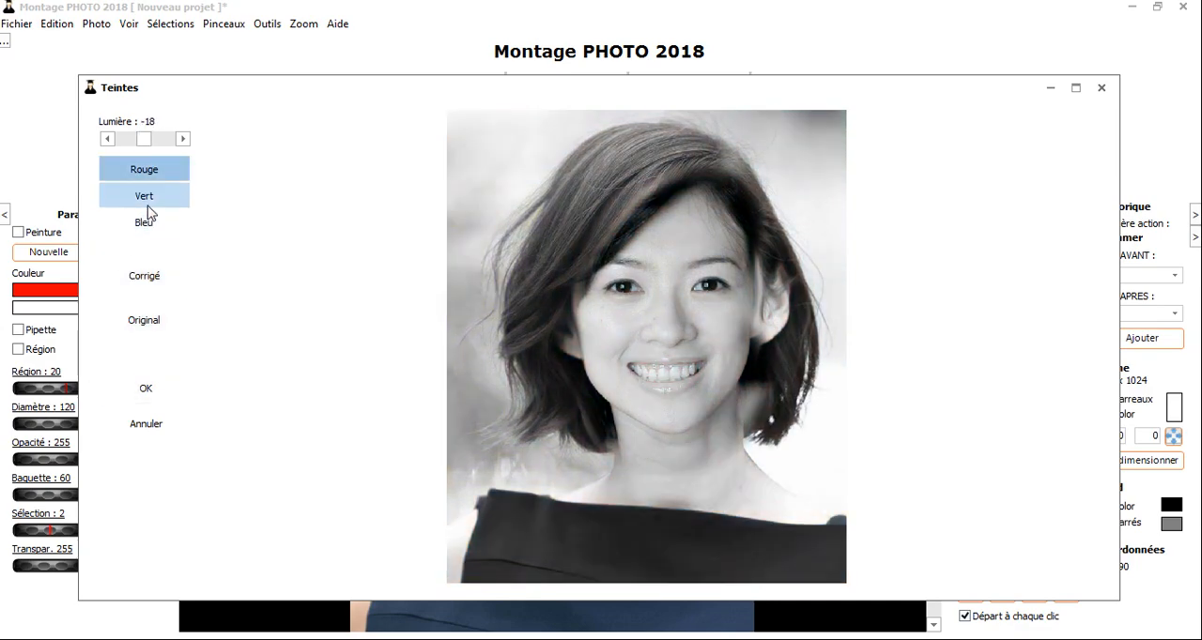
click(146, 196)
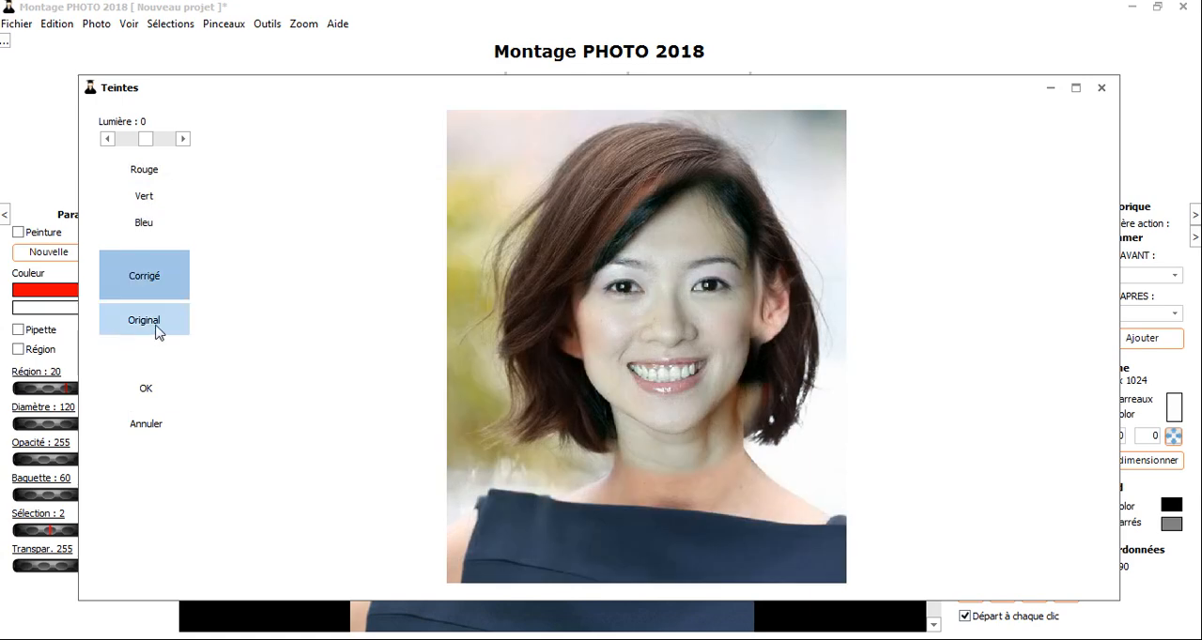
click(160, 329)
click(146, 287)
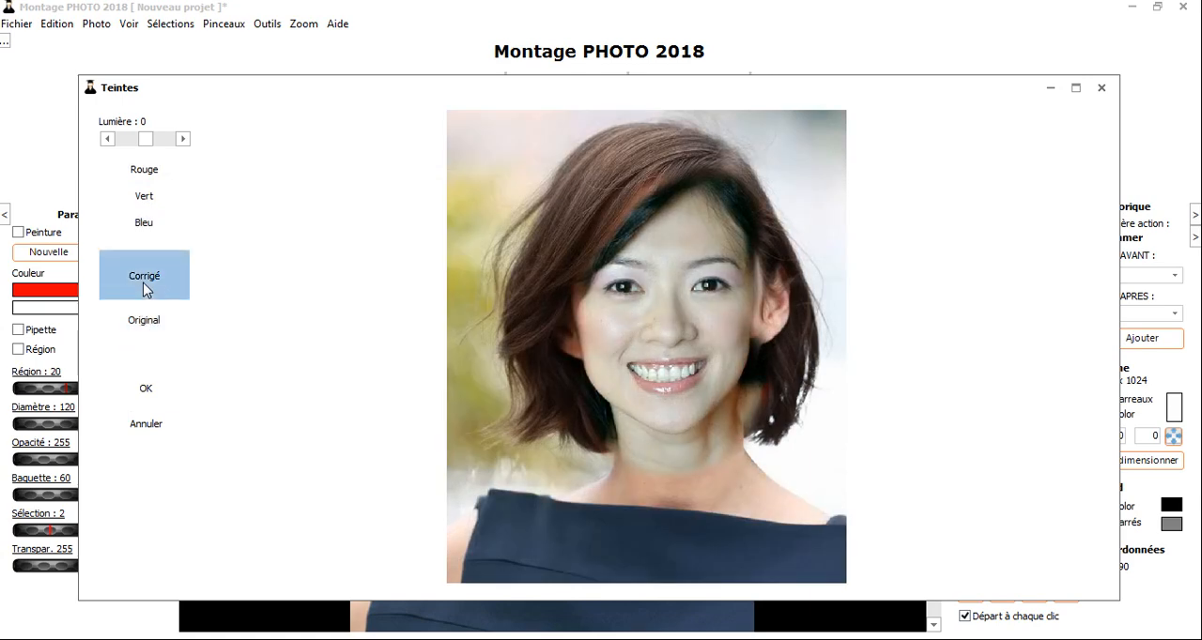
- Raise the red channel's brightness to about 5
click(151, 176)
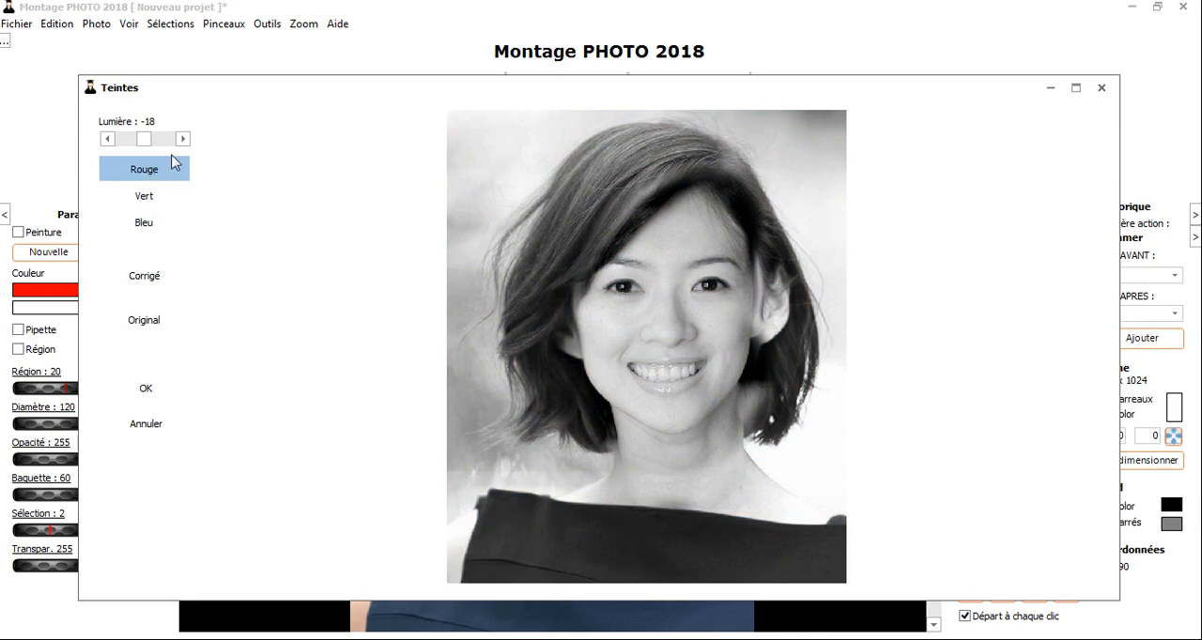
click(182, 139)
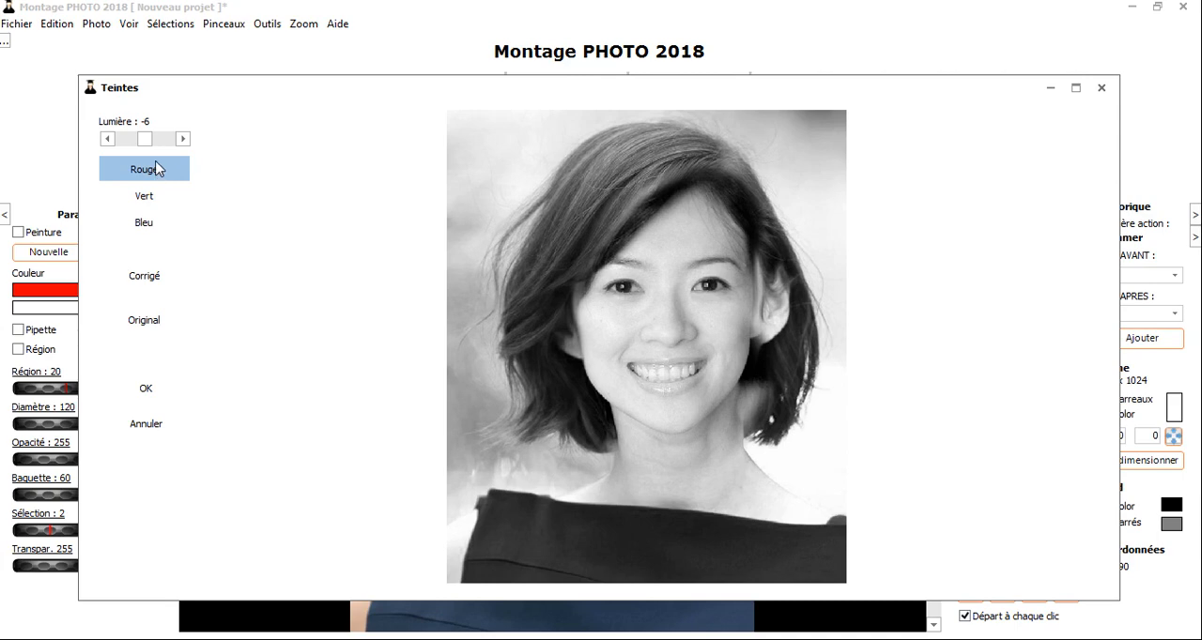
click(117, 169)
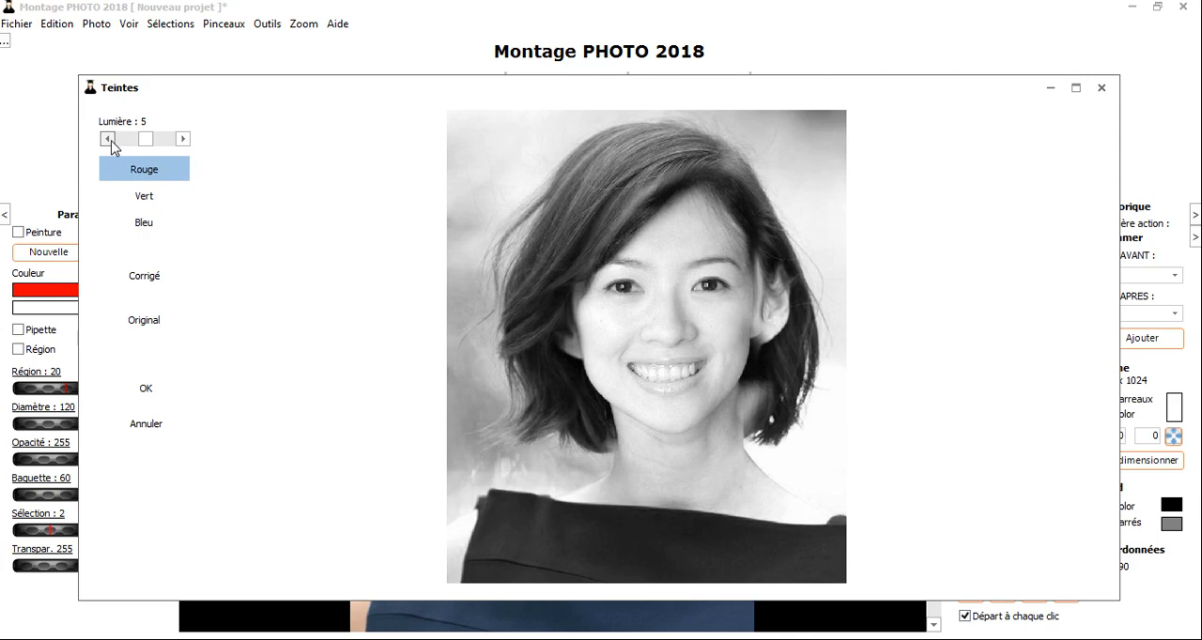
- Set the green channel's brightness to -25
click(139, 195)
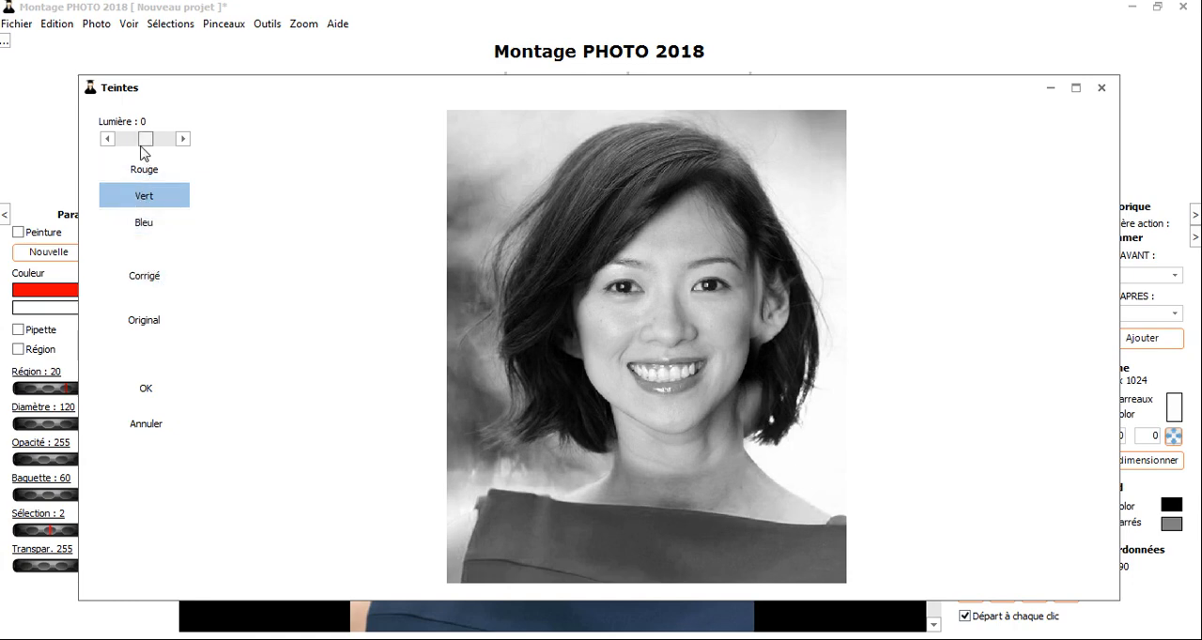
scroll(169, 208, down, 4)
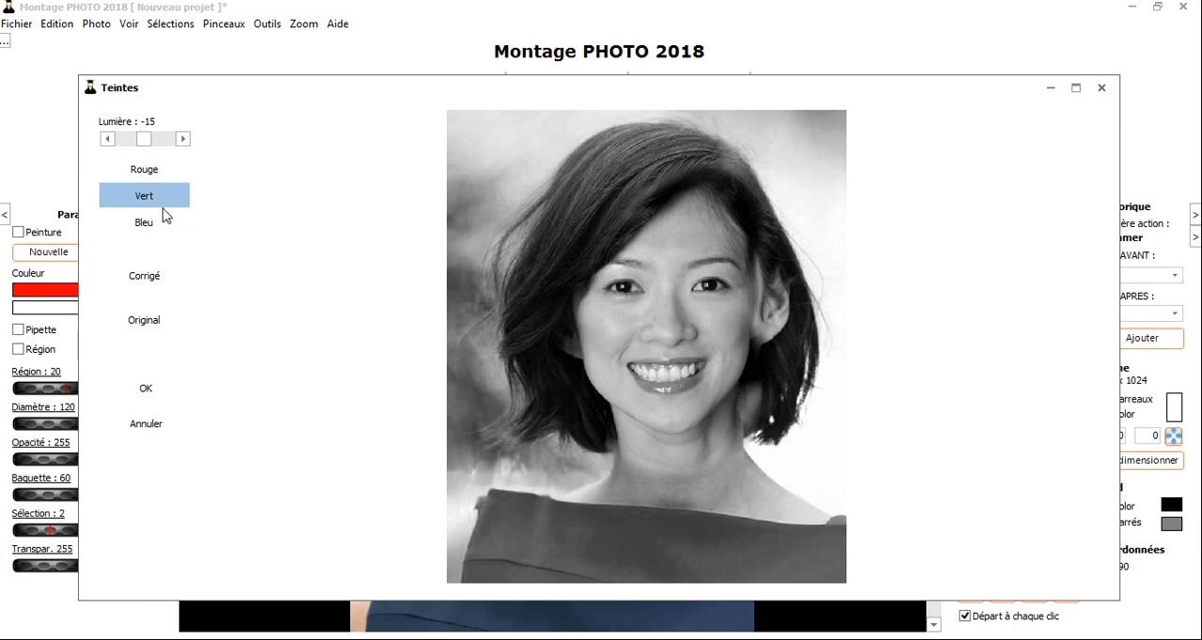
scroll(147, 200, down, 1)
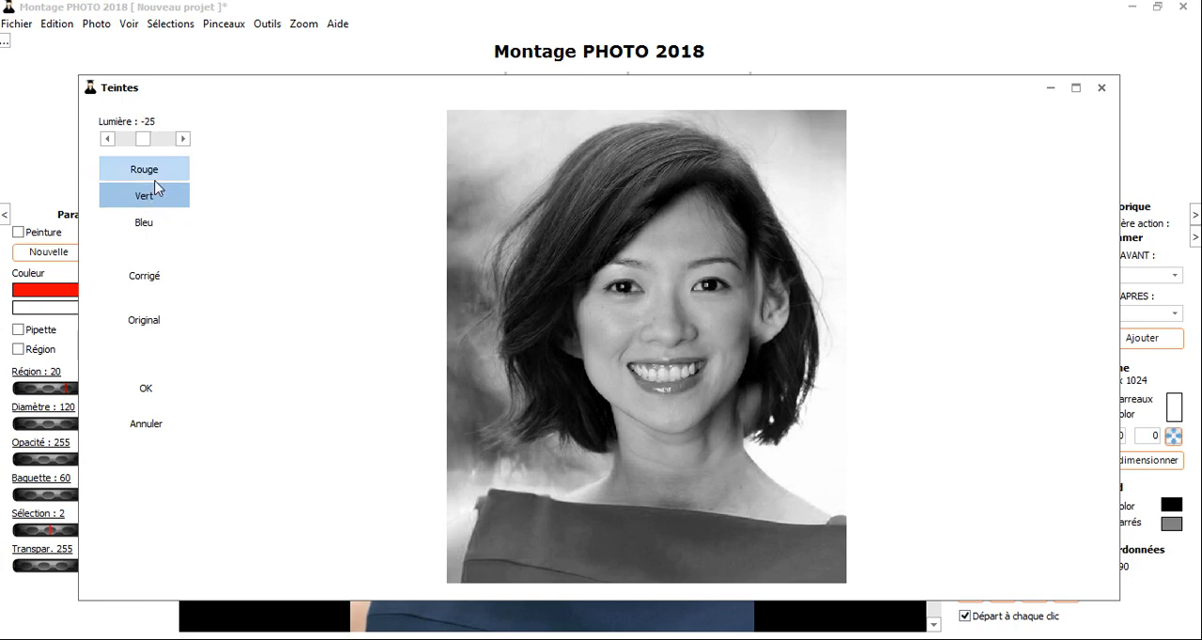
- Lower the blue channel's brightness to about -34 and display the corrected version of the photo
click(163, 229)
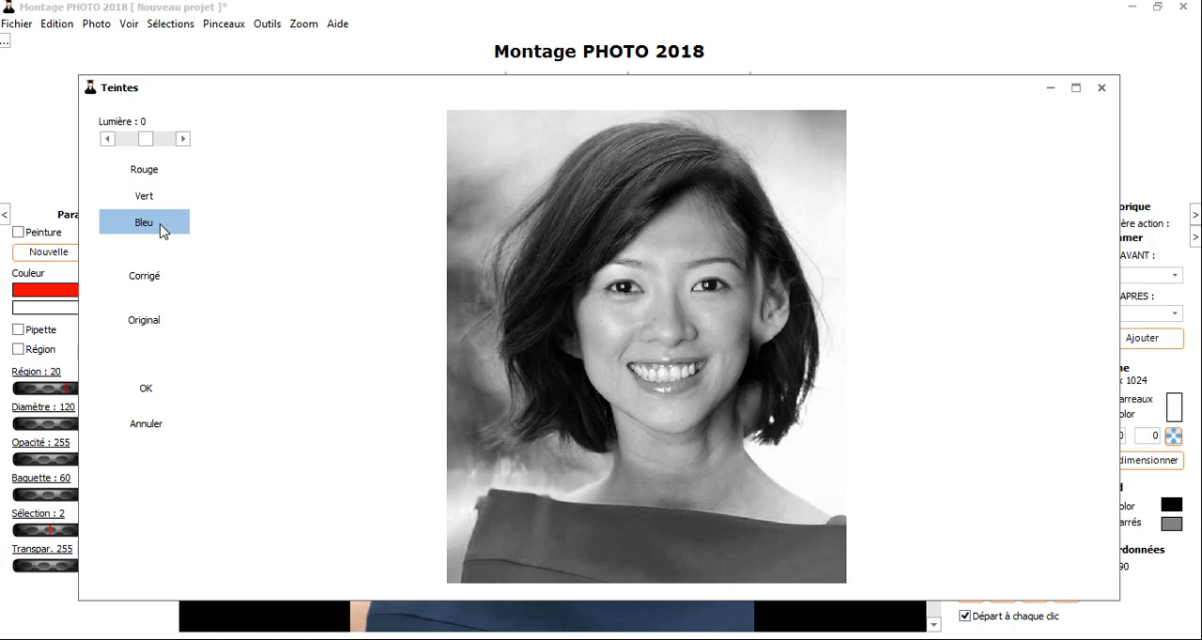
scroll(164, 228, down, 1)
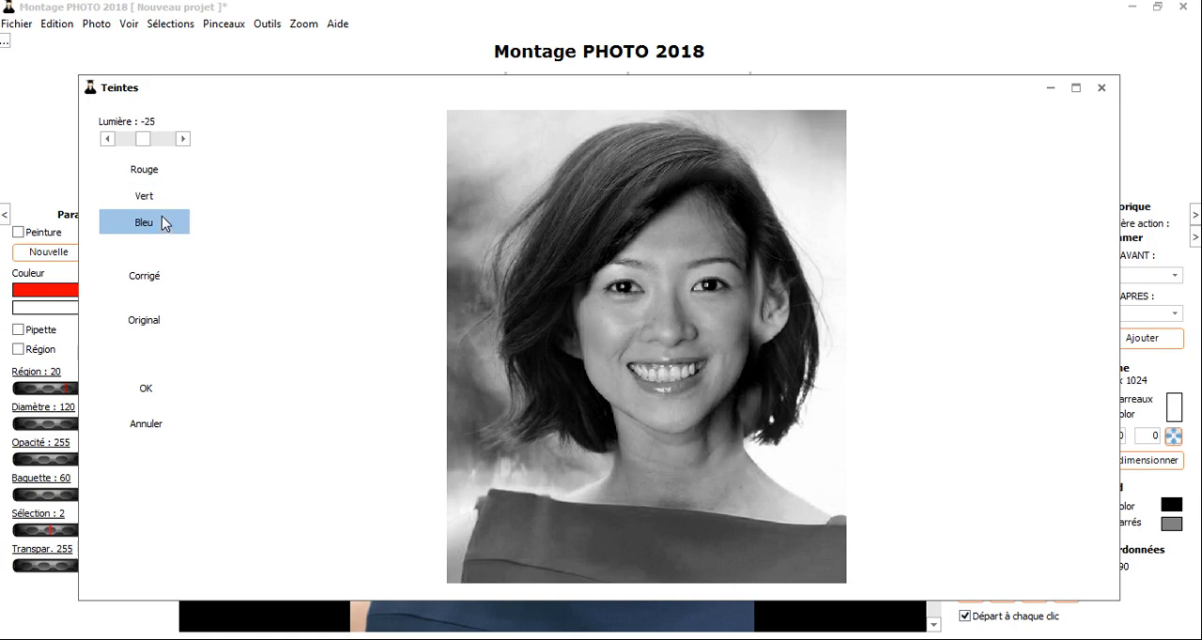
scroll(162, 217, down, 2)
click(181, 142)
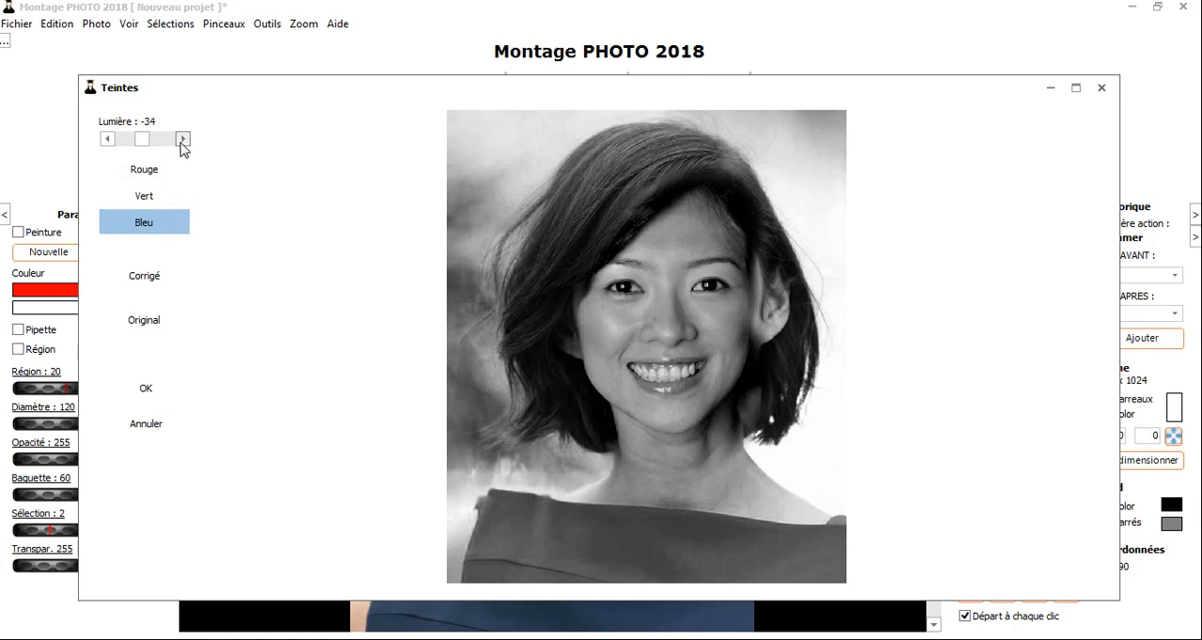
click(182, 140)
click(133, 277)
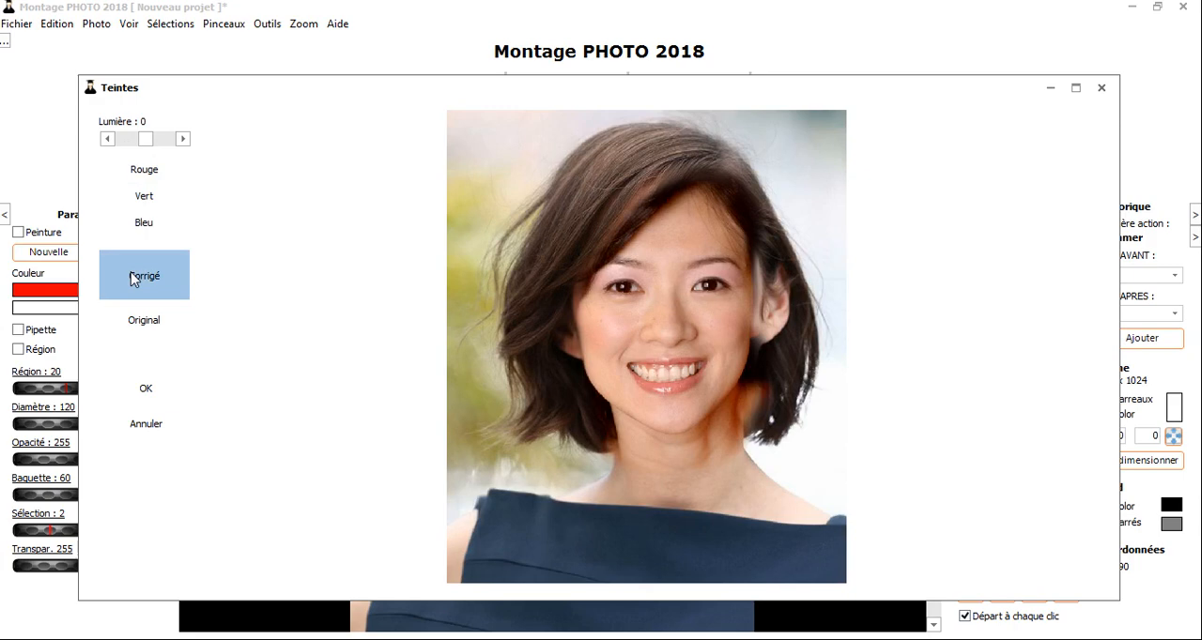
- Lower the red channel's brightness to -10 and on to -15, previewing the corrected photo after each adjustment
click(171, 177)
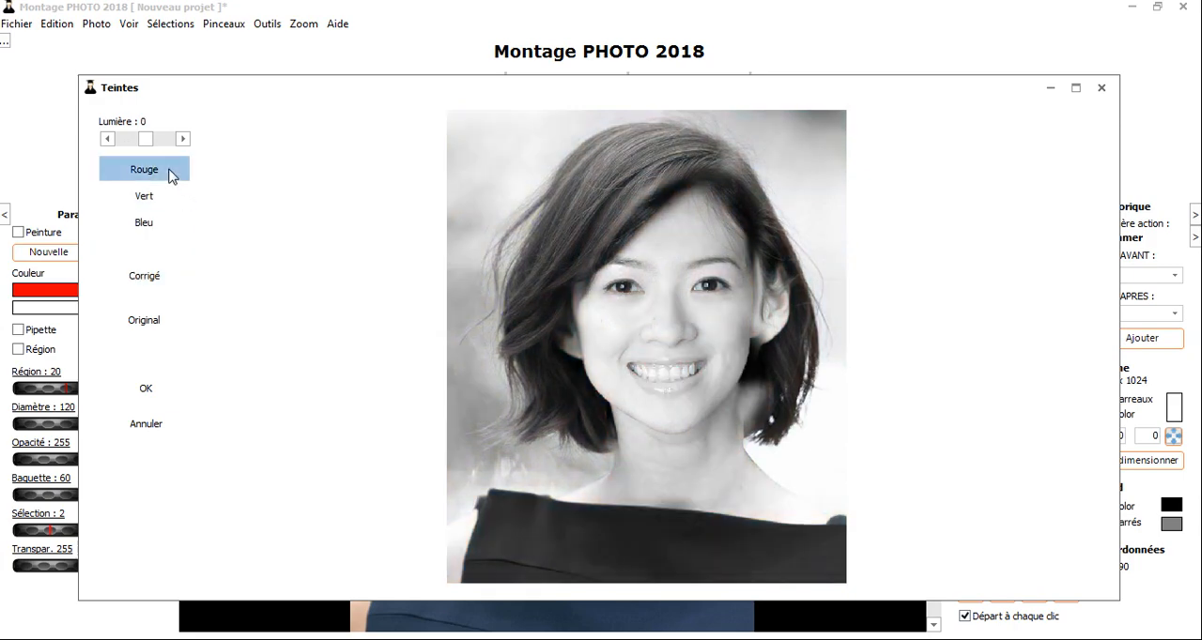
click(146, 280)
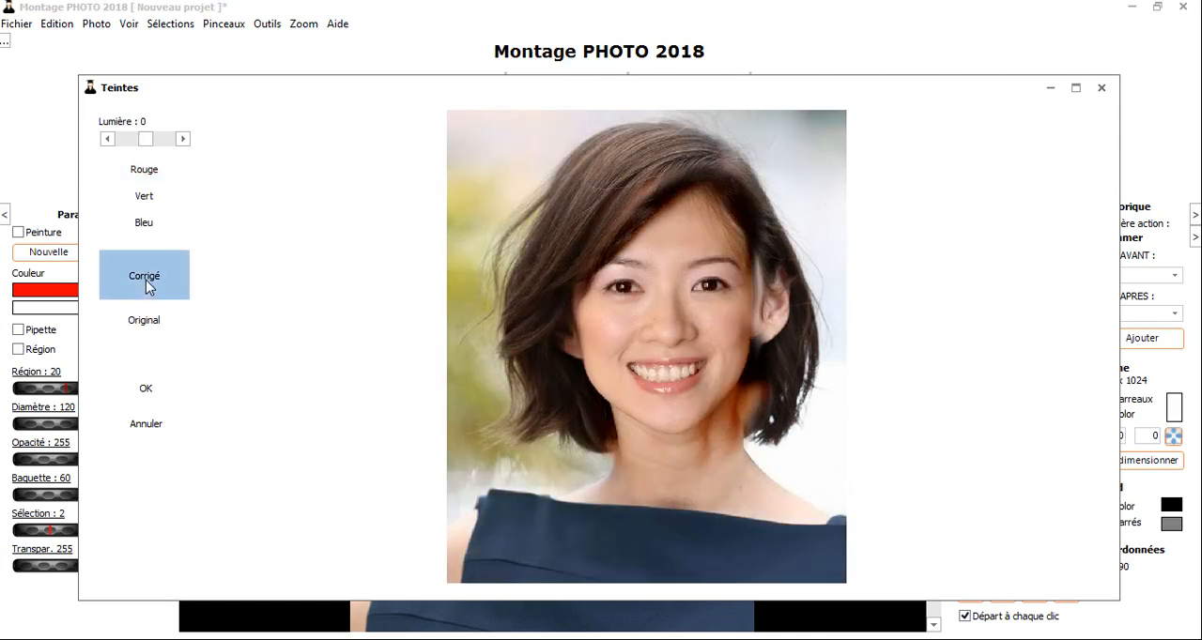
click(146, 280)
click(147, 287)
click(148, 286)
click(147, 286)
click(147, 287)
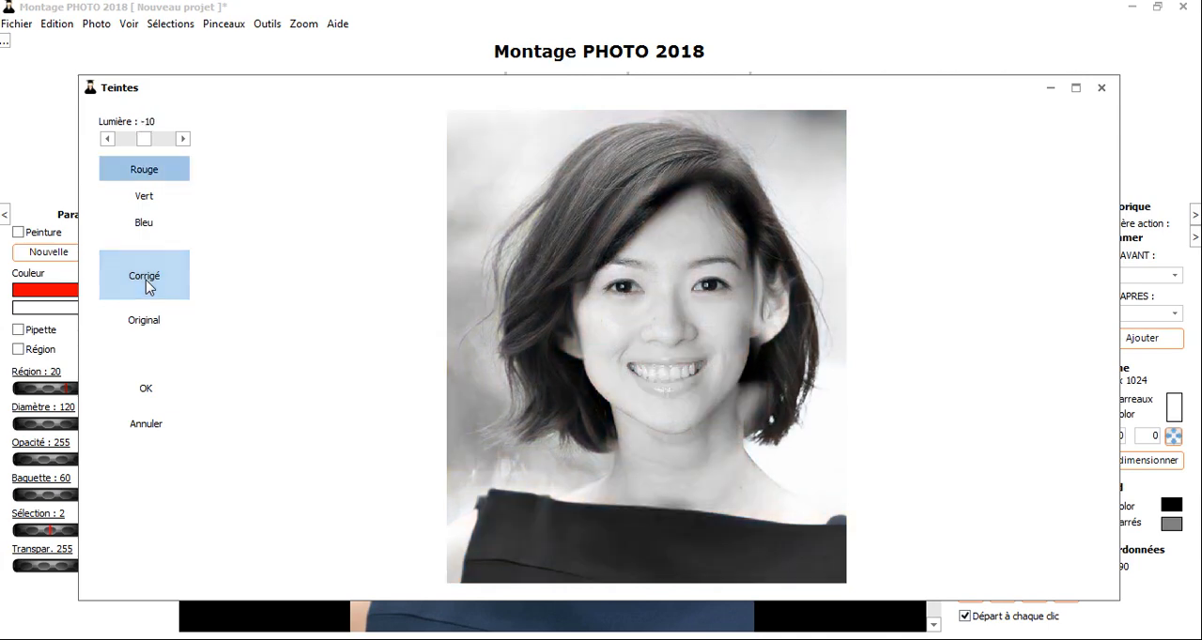
click(147, 286)
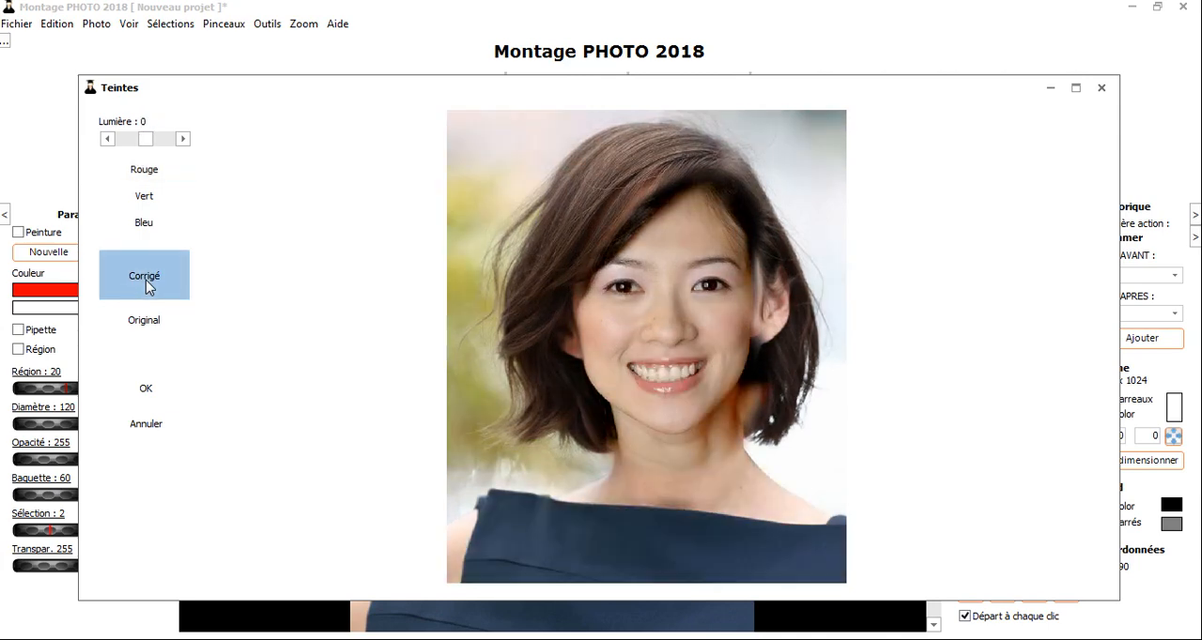
click(145, 280)
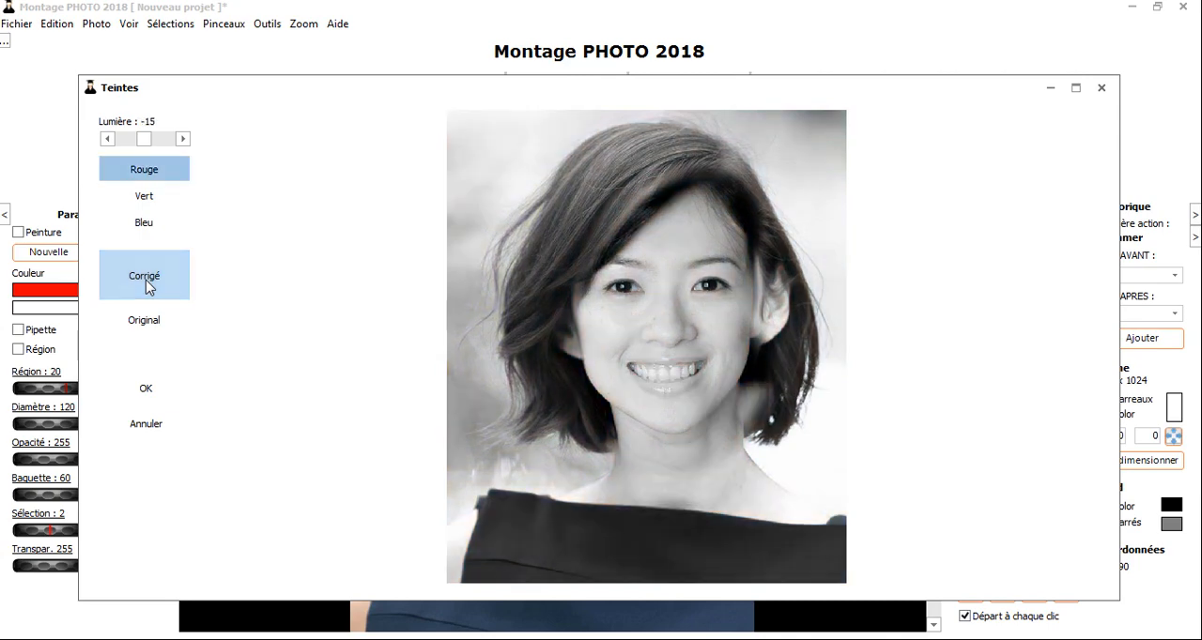
click(149, 287)
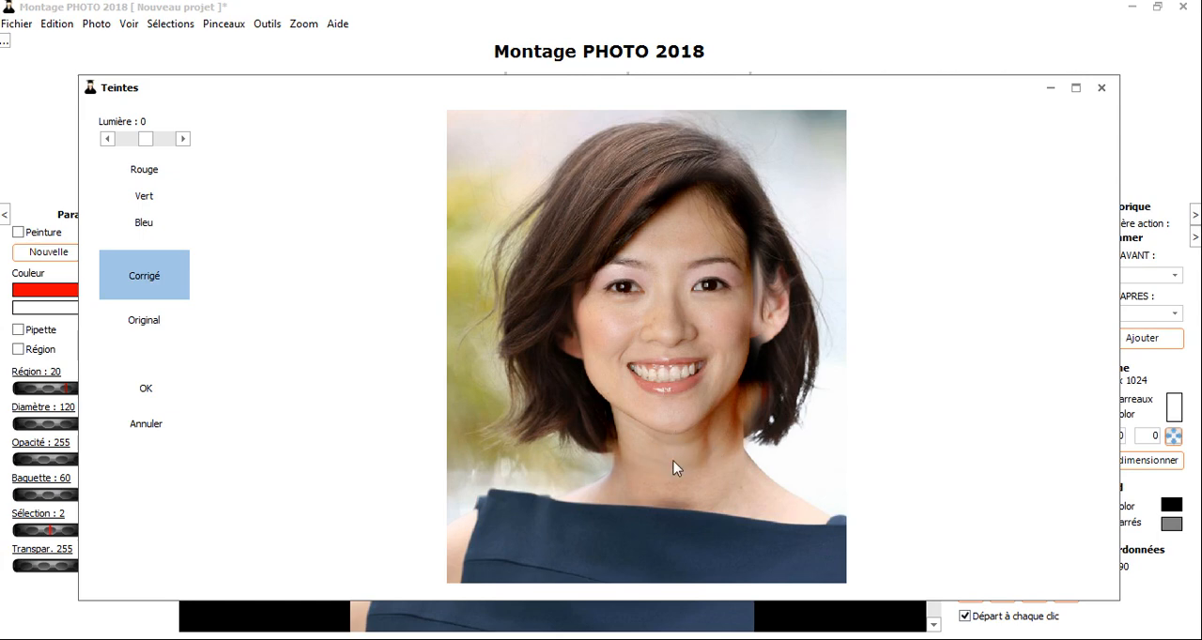
- Compare the original with the corrected photo and apply the tint correction
click(137, 332)
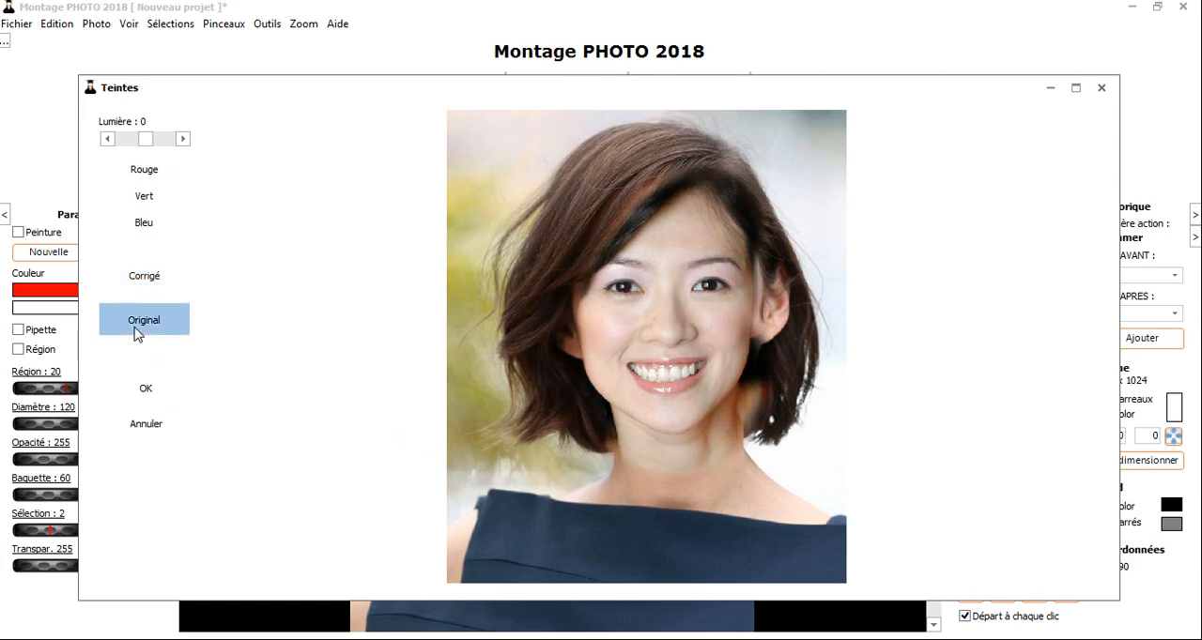
click(141, 284)
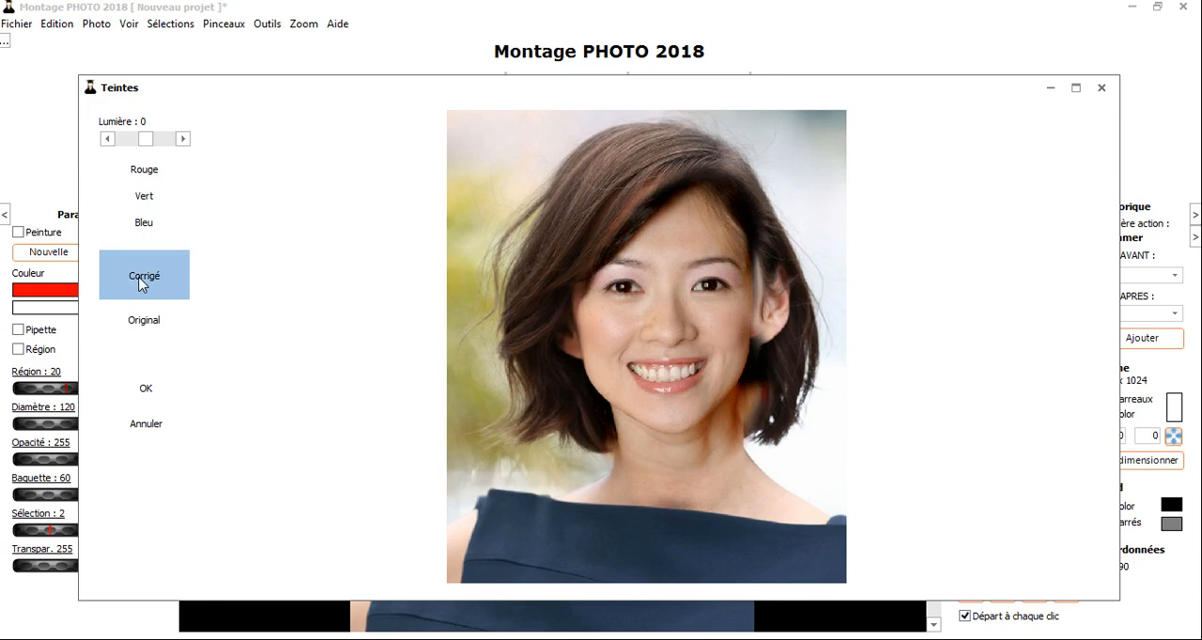
click(140, 391)
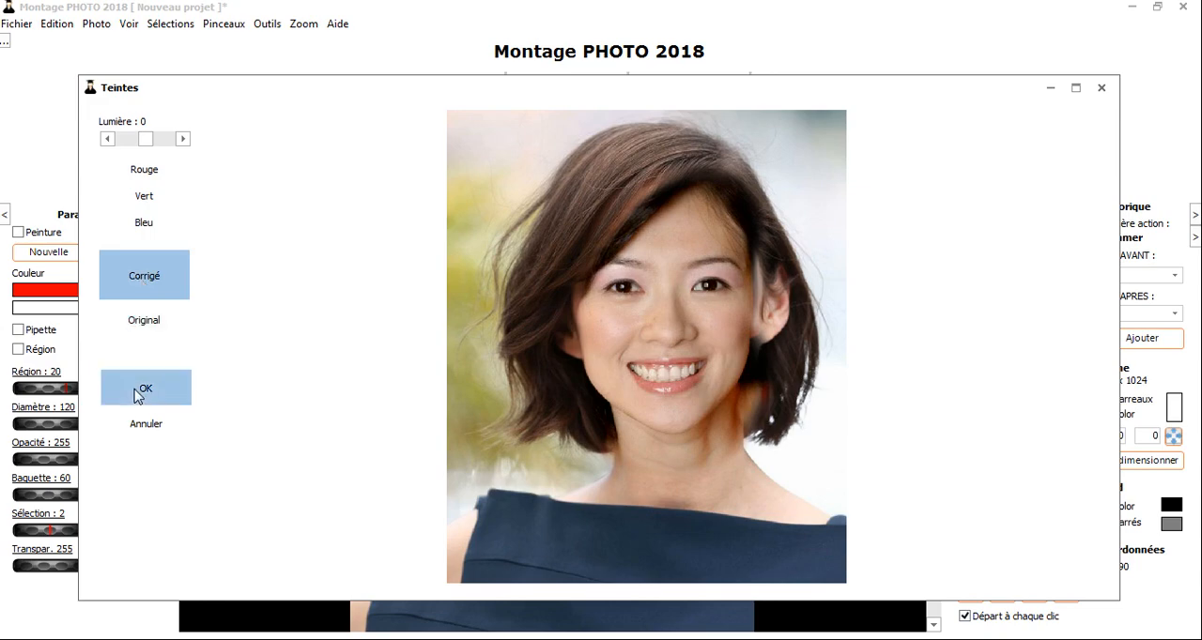
- Undo and redo the tint correction to compare the face before and after
click(56, 24)
click(66, 43)
click(56, 24)
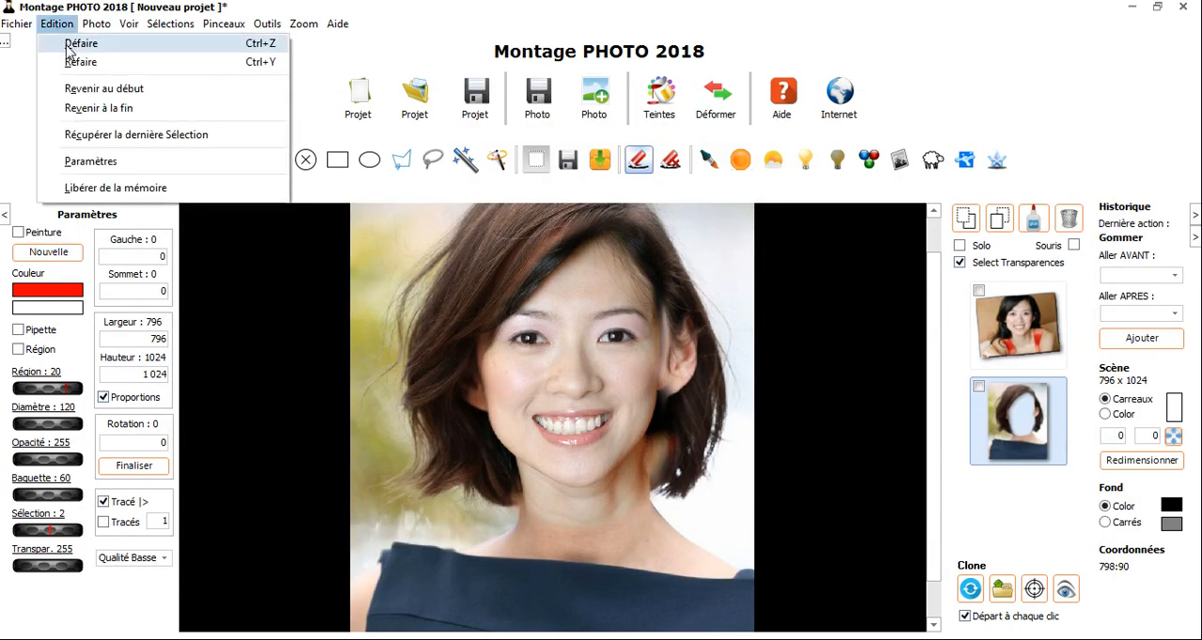
click(75, 59)
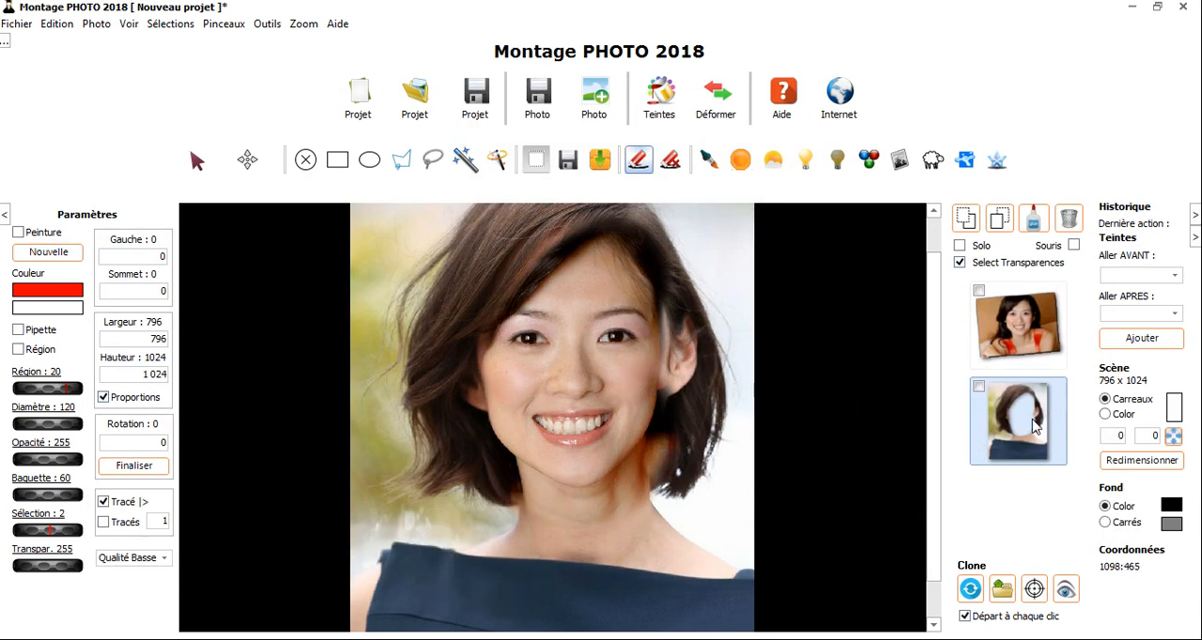
- Set the brush diameter to 91, restore the front photo near the ear and undo the stroke
click(675, 164)
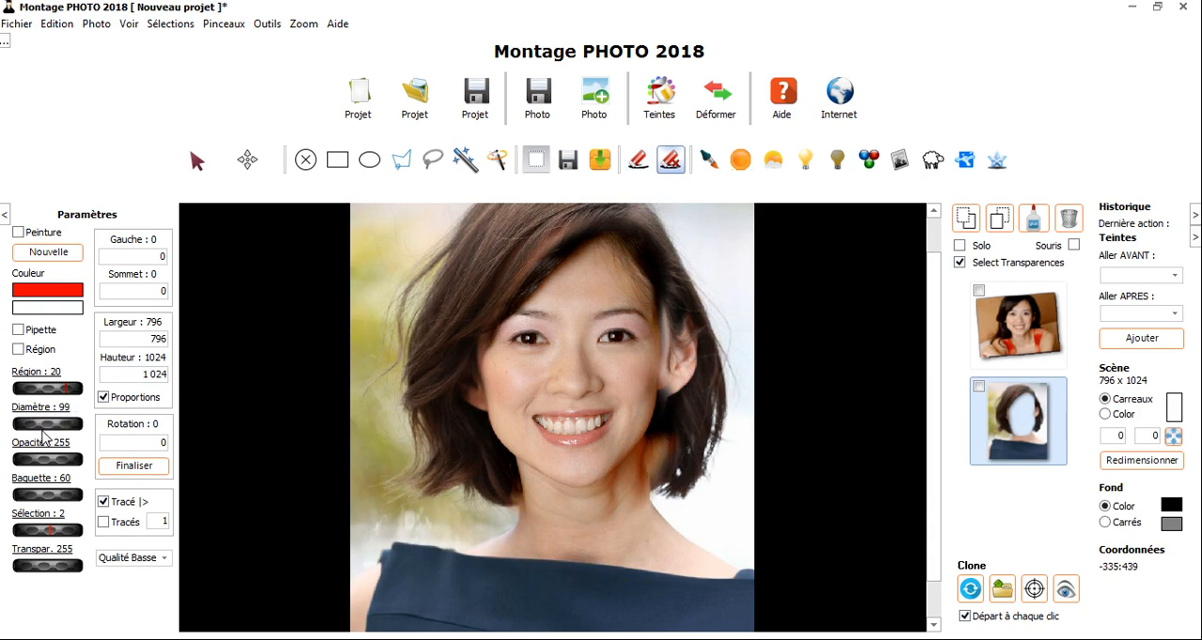
click(708, 315)
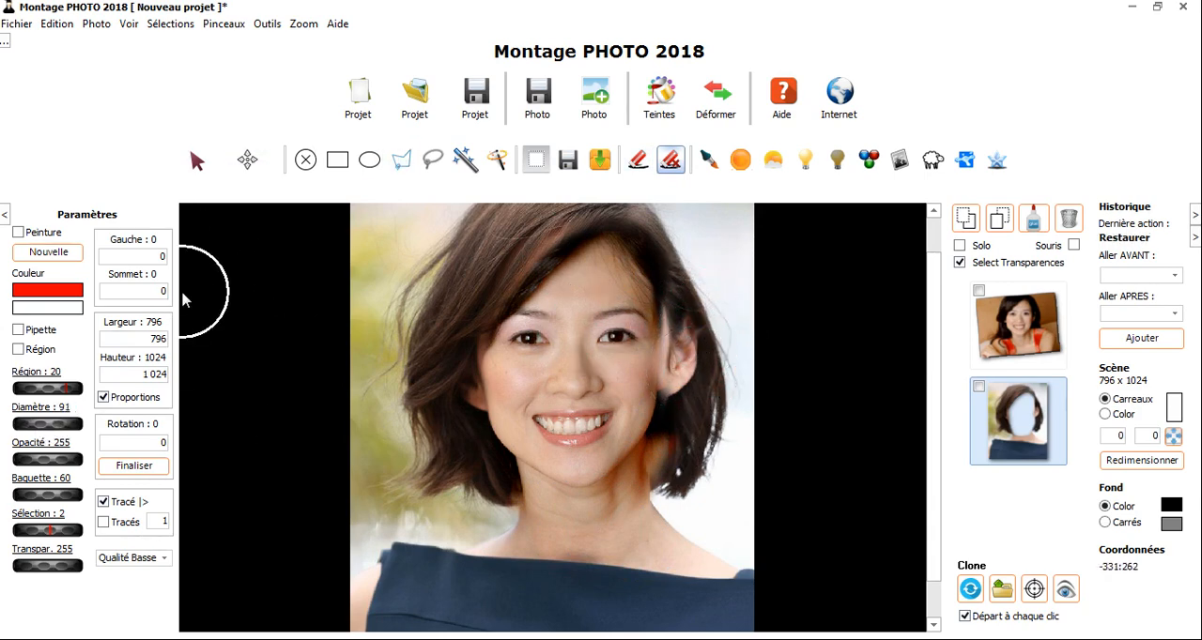
key(ctrl+z)
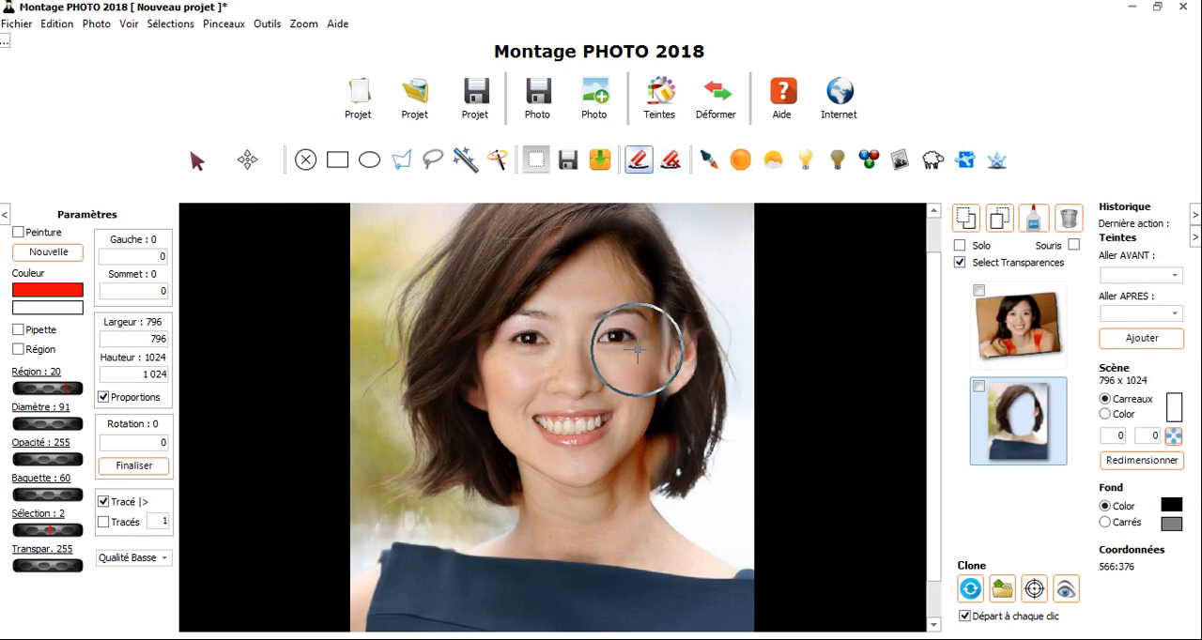
- Refine the front photo's opening around the cheek, ear and jaw by alternately erasing and restoring its edge
mouse_move(638, 349)
mouse_down()
mouse_move(658, 363)
mouse_move(649, 340)
mouse_up()
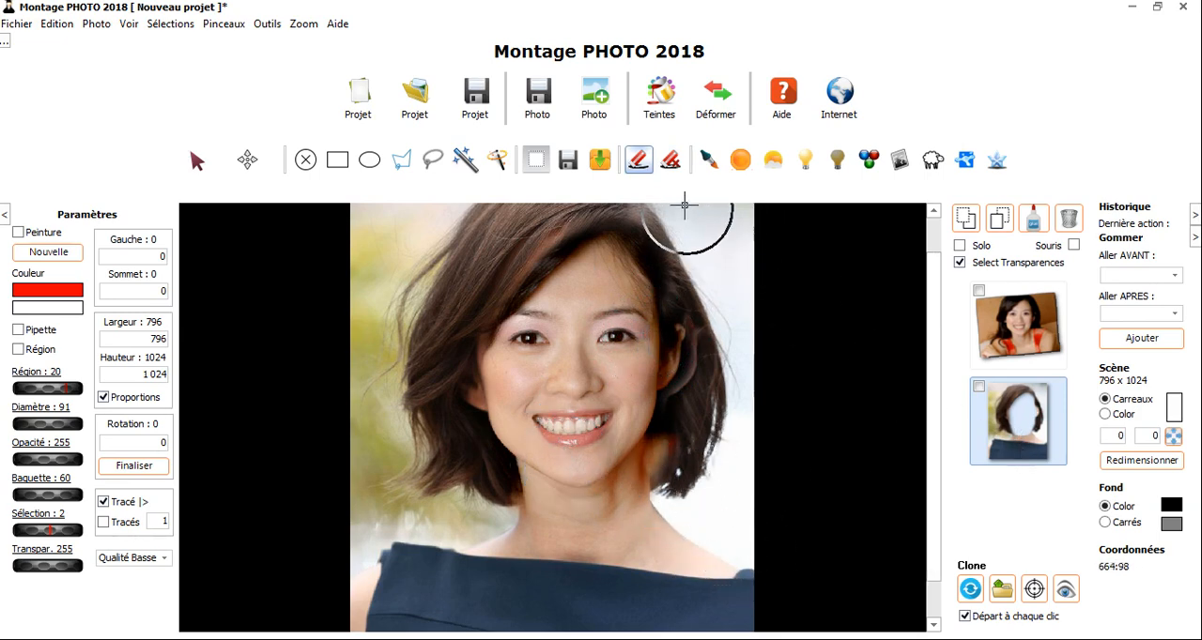
click(671, 160)
mouse_move(636, 448)
mouse_down()
mouse_move(636, 497)
mouse_move(644, 461)
mouse_up()
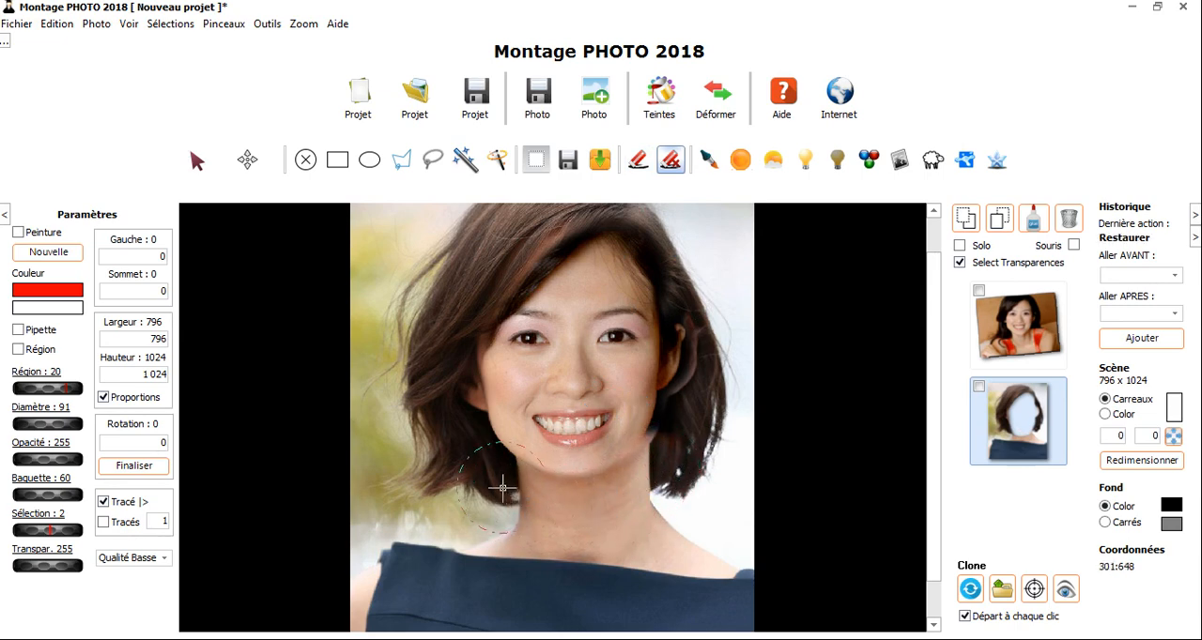
click(638, 160)
click(608, 400)
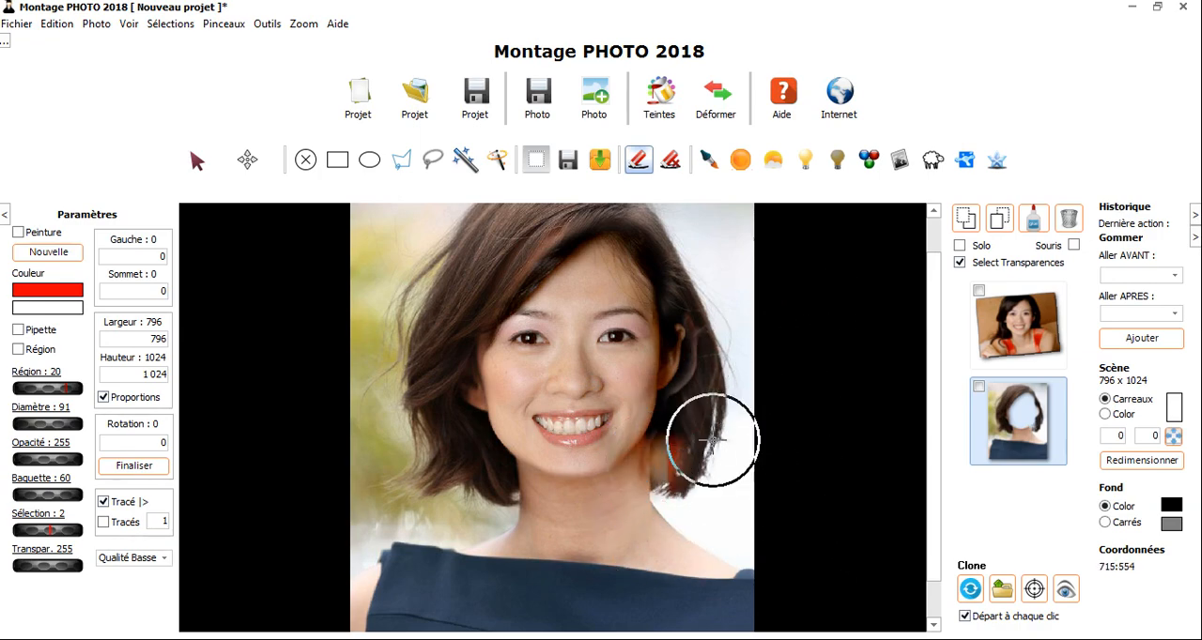
- Restore the front photo's hair below the ear to cover the red strap beside the neck
scroll(711, 437, up, 1)
scroll(710, 438, down, 1)
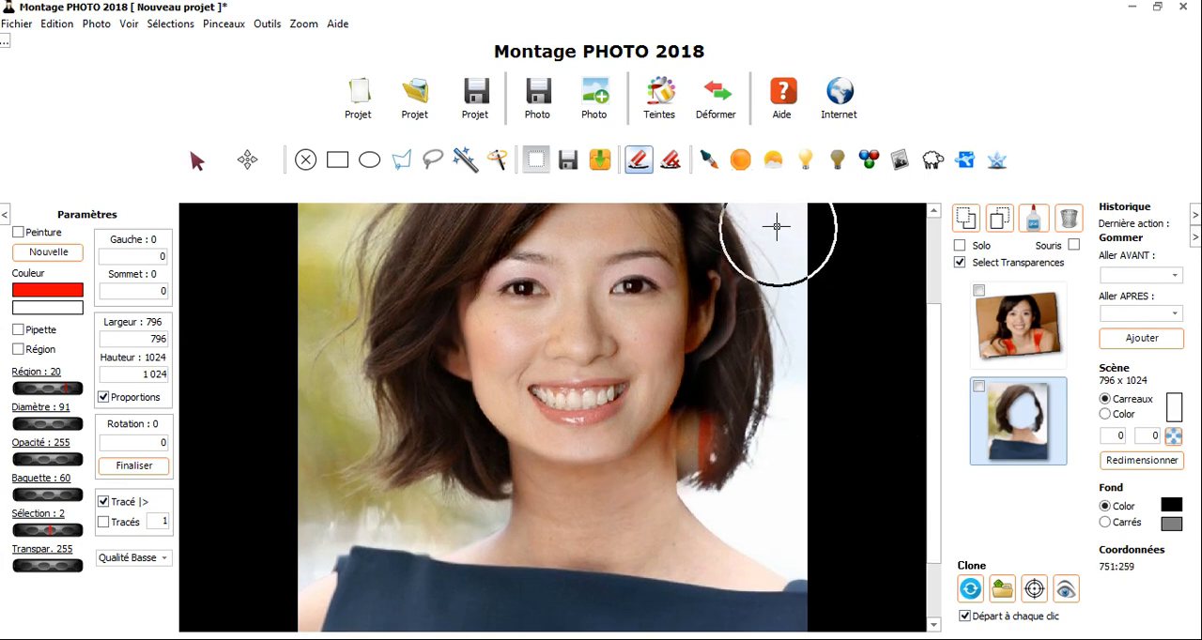
click(670, 160)
mouse_move(704, 413)
mouse_down()
mouse_move(738, 432)
mouse_move(731, 447)
mouse_up()
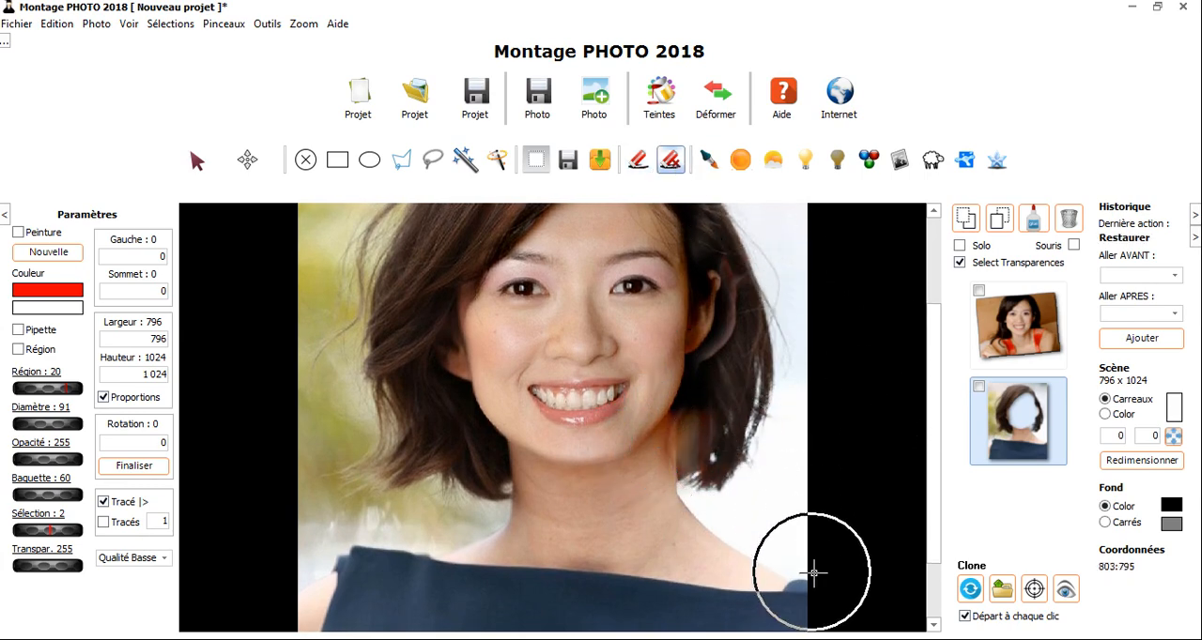
scroll(685, 416, down, 4)
scroll(556, 452, up, 2)
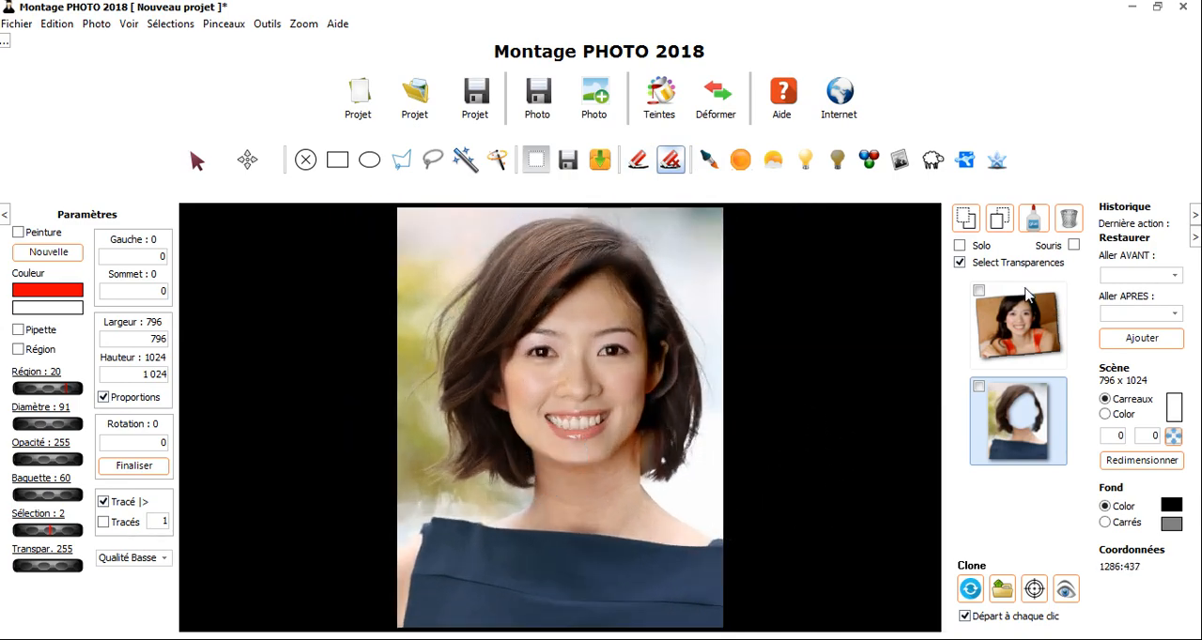
- Shift the smiling woman's photo slightly behind the opening, to left -143 and top 54
click(1014, 320)
click(245, 160)
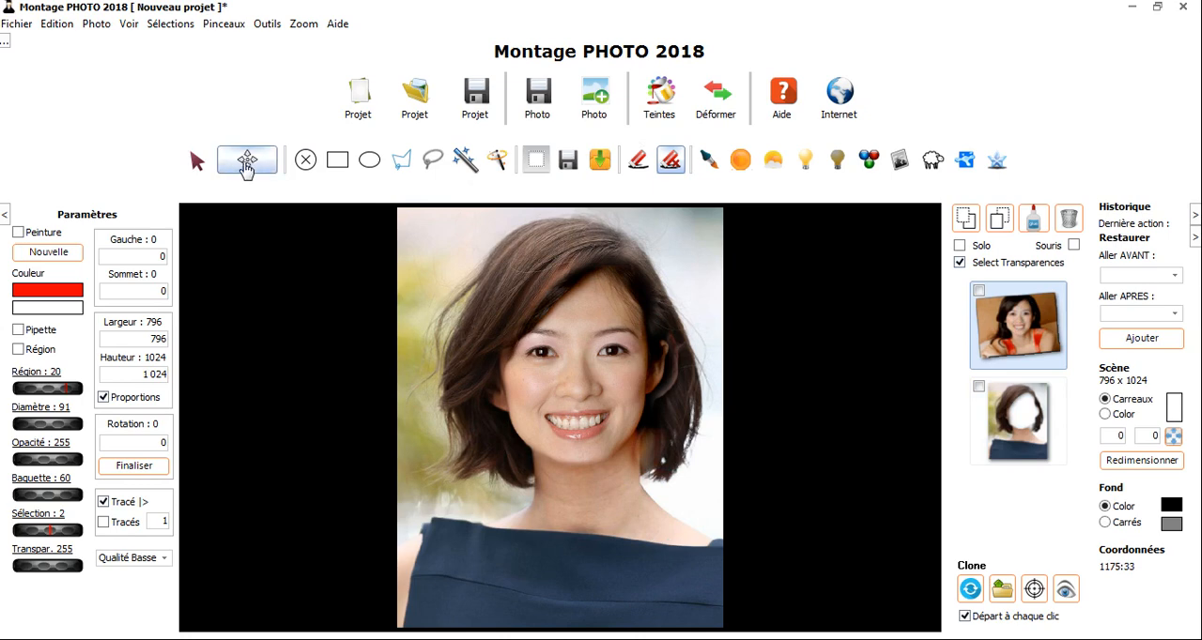
drag(604, 386, 609, 387)
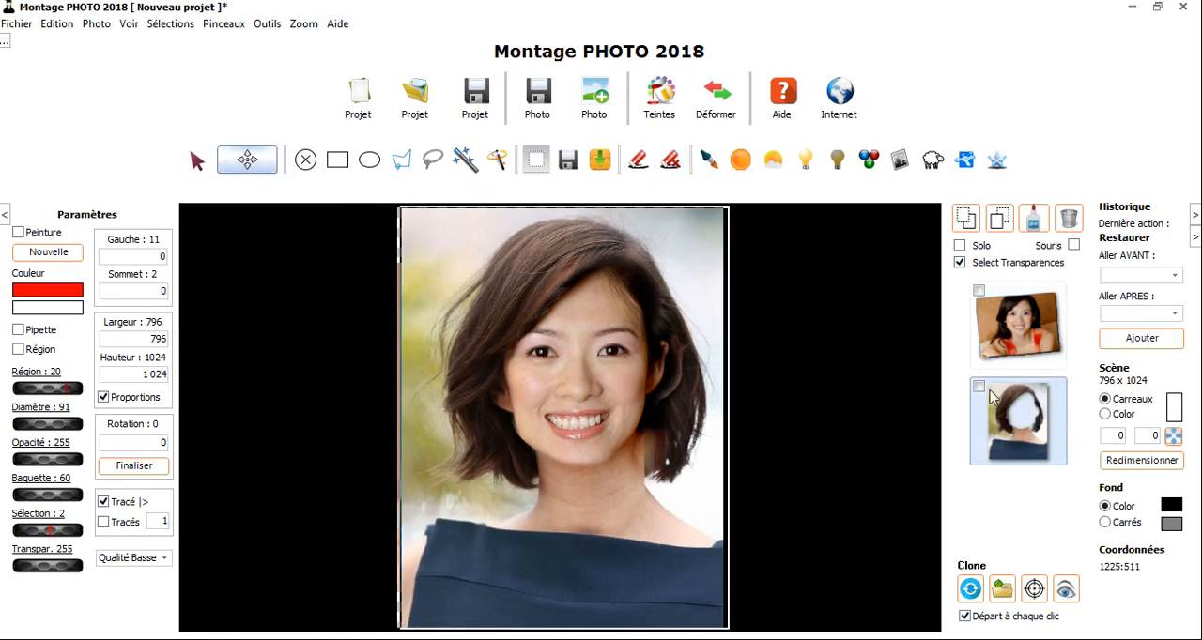
click(1006, 346)
drag(575, 379, 580, 379)
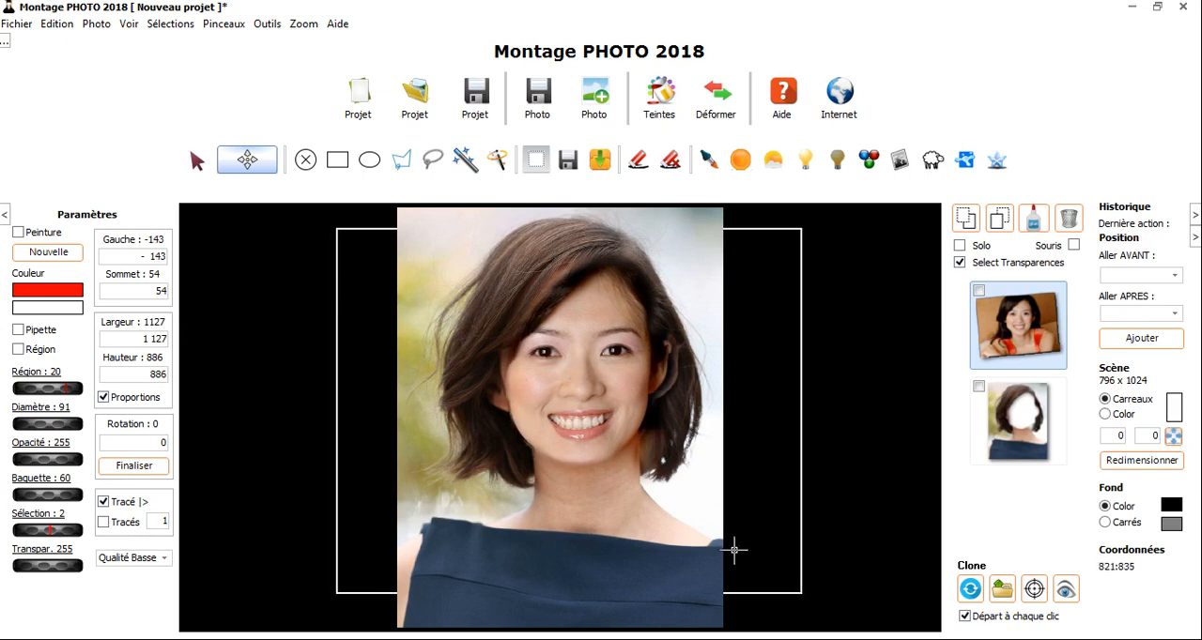
- Save the montage as Photo04b.jpg and compare it with the neighbouring photo in the Windows photo viewer
click(538, 94)
click(489, 214)
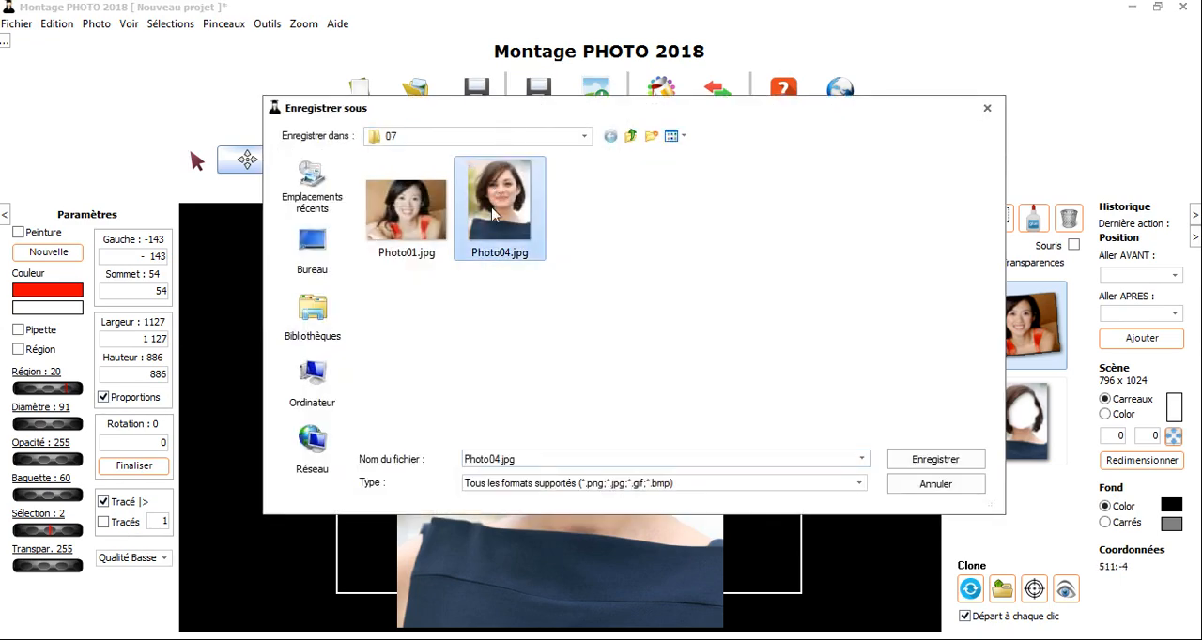
double_click(507, 460)
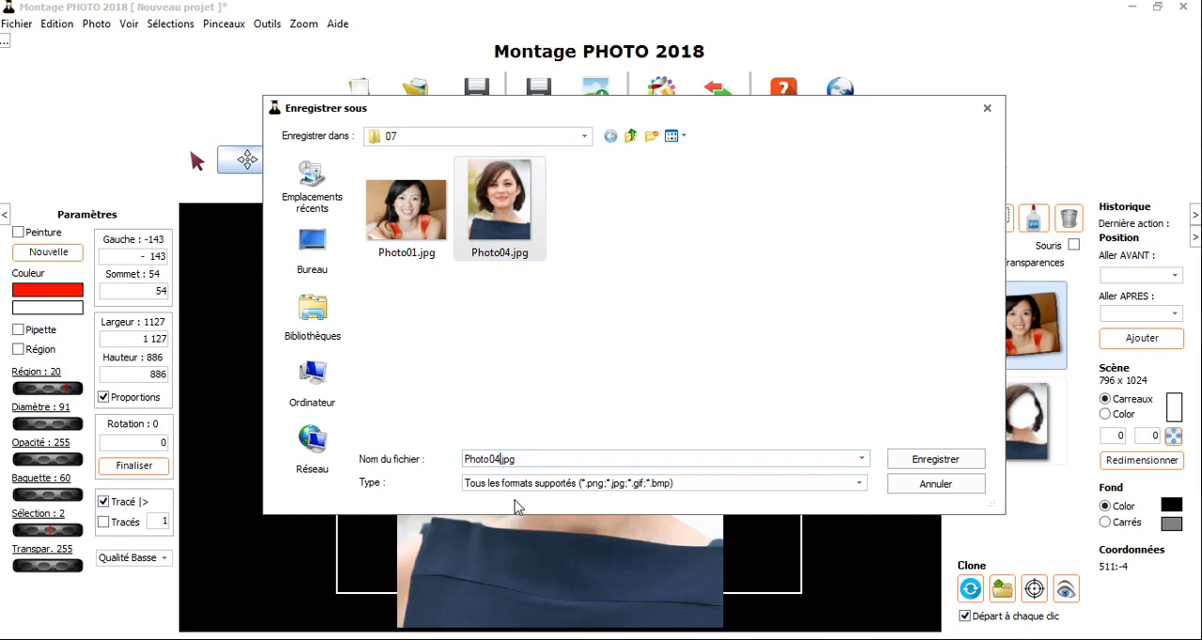
text(b)
key(Return)
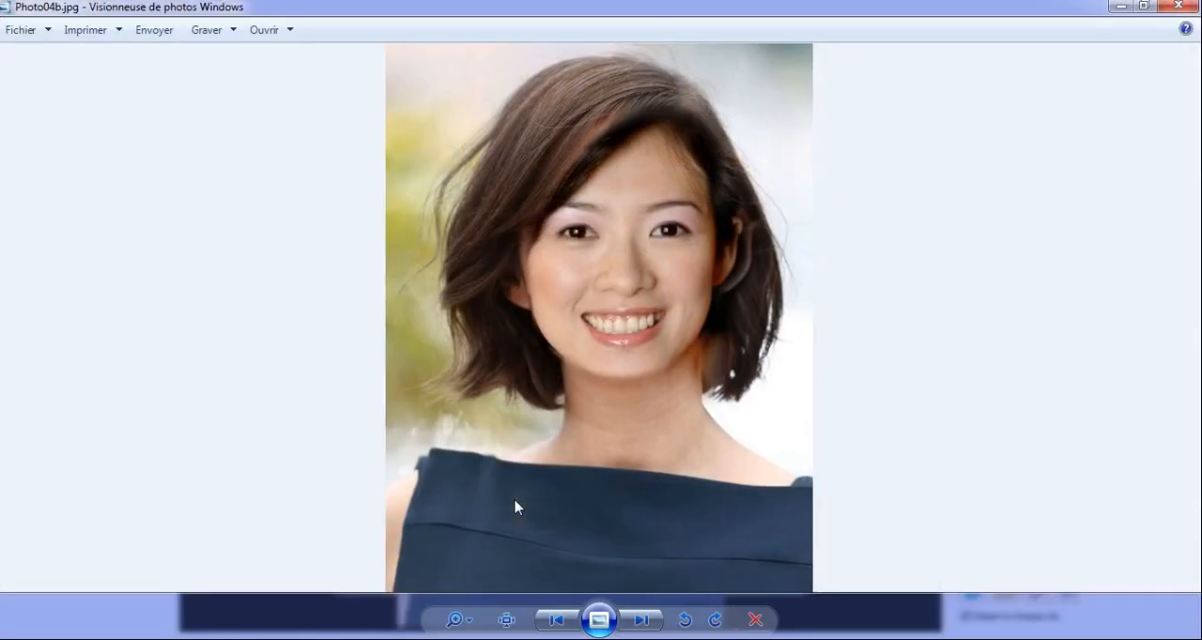
key(Left)
key(Right)
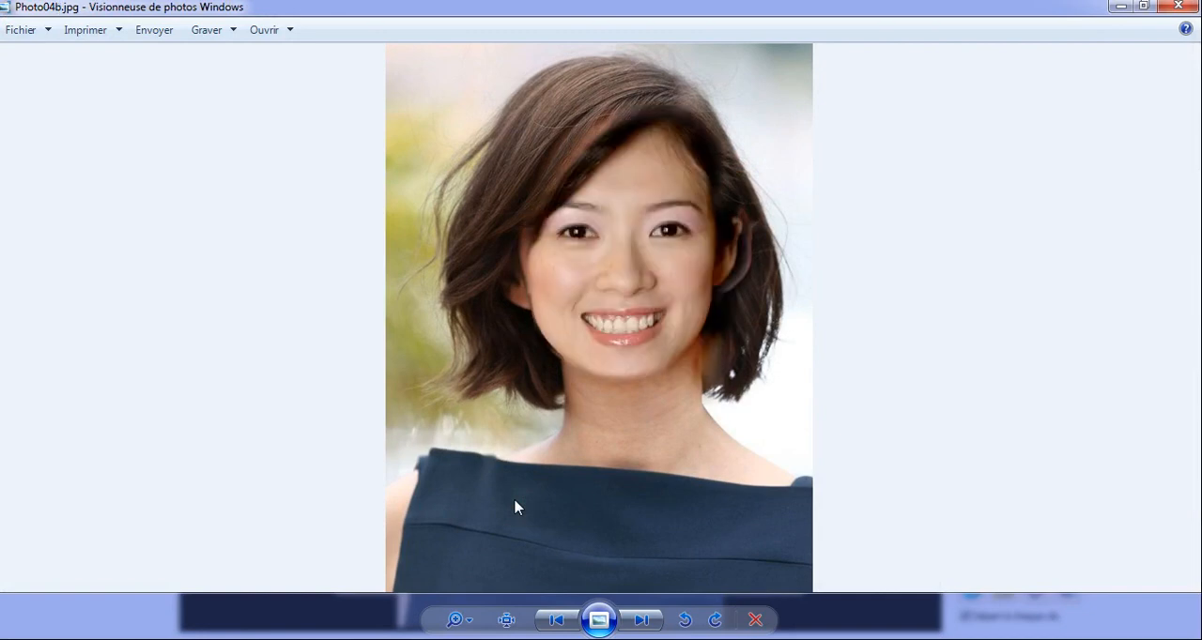